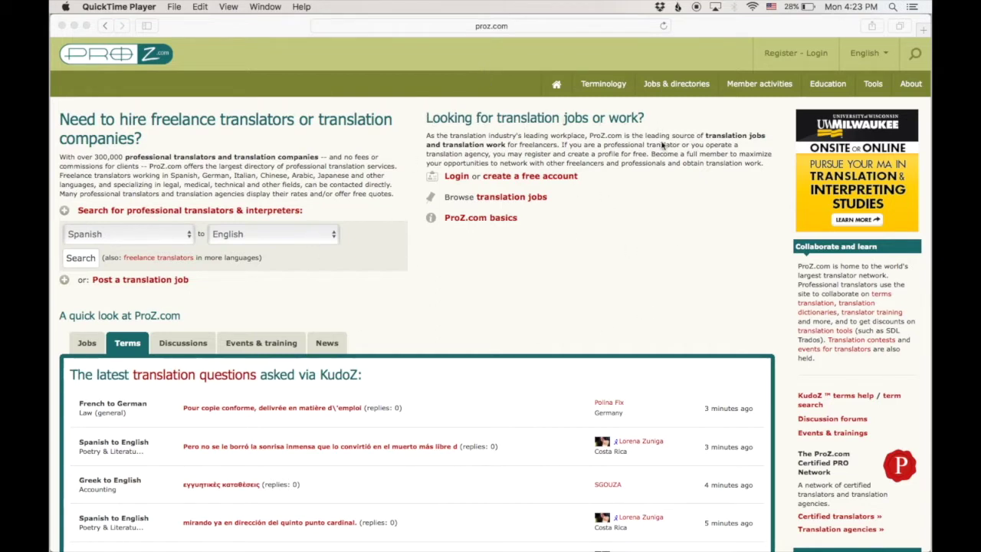
Create a free ProZ.com account with the default notification preferences and decline the one-time Professional Membership offer.
{"action": "left_click", "coordinate": [535, 179]}
{"action": "left_click", "coordinate": [534, 179]}
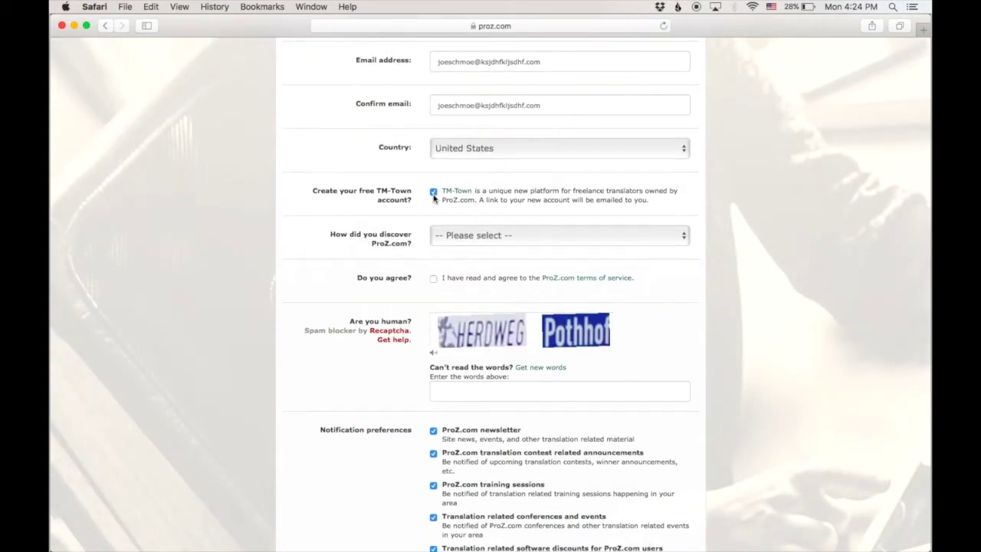
{"action": "scroll", "coordinate": [467, 375], "scroll_direction": "down", "scroll_amount": 3}
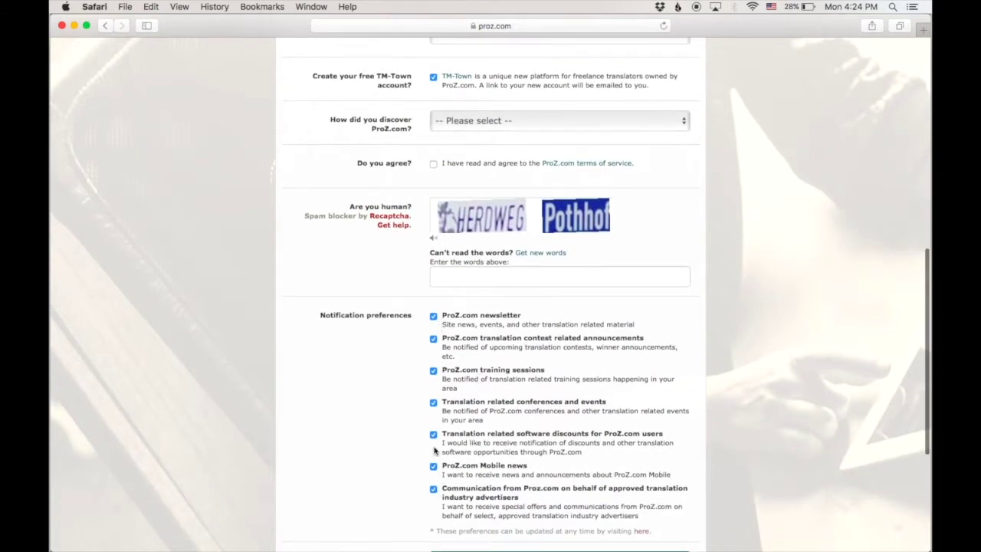
{"action": "scroll", "coordinate": [448, 391], "scroll_direction": "up", "scroll_amount": 1}
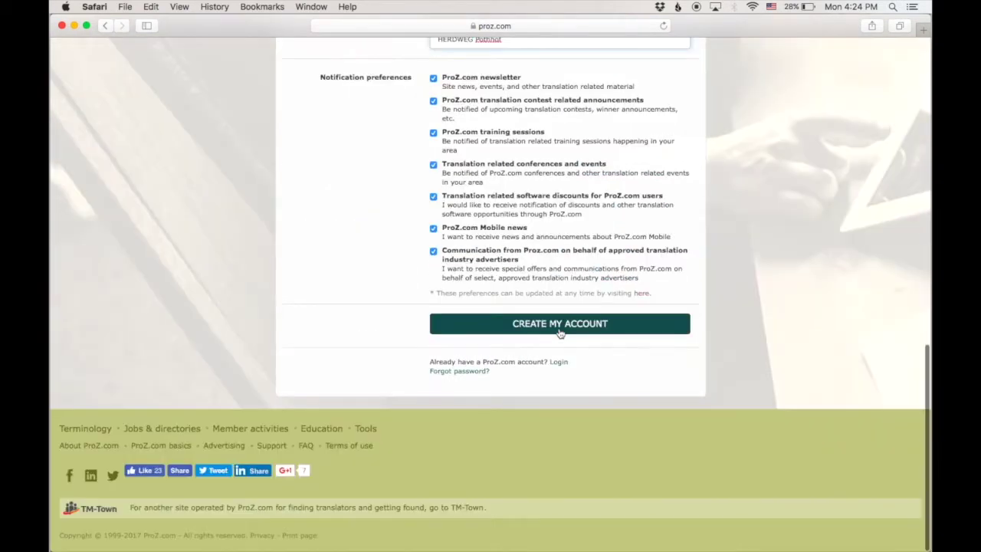
{"action": "left_click", "coordinate": [560, 324]}
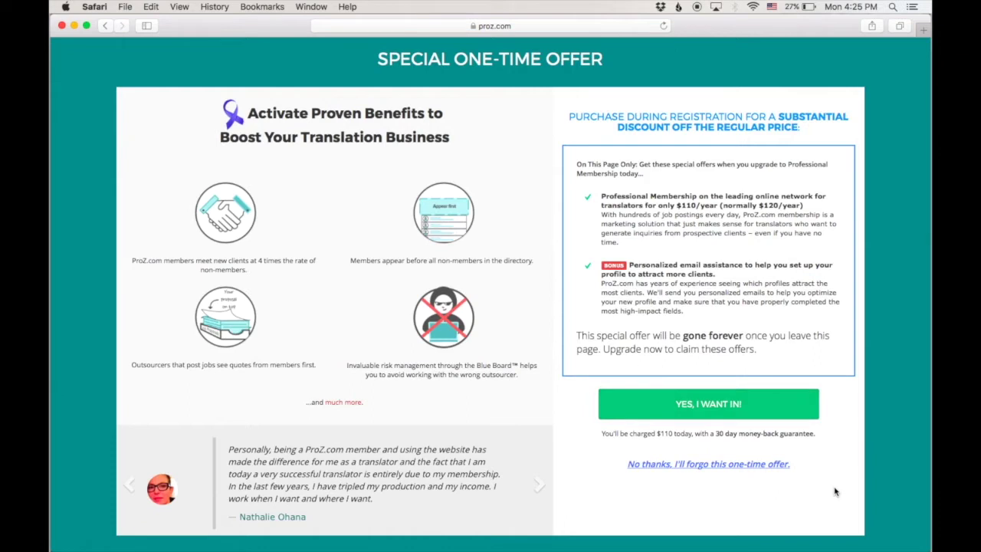
{"action": "left_click", "coordinate": [715, 467]}
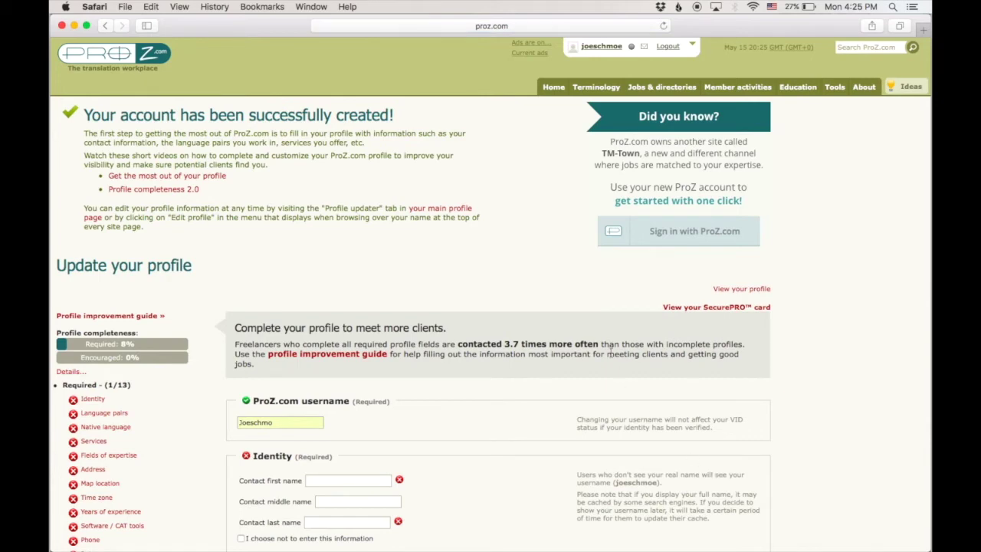
Enter the contact's first and last name in the profile's Identity section and save the profile.
{"action": "scroll", "coordinate": [560, 297], "scroll_direction": "down", "scroll_amount": 5}
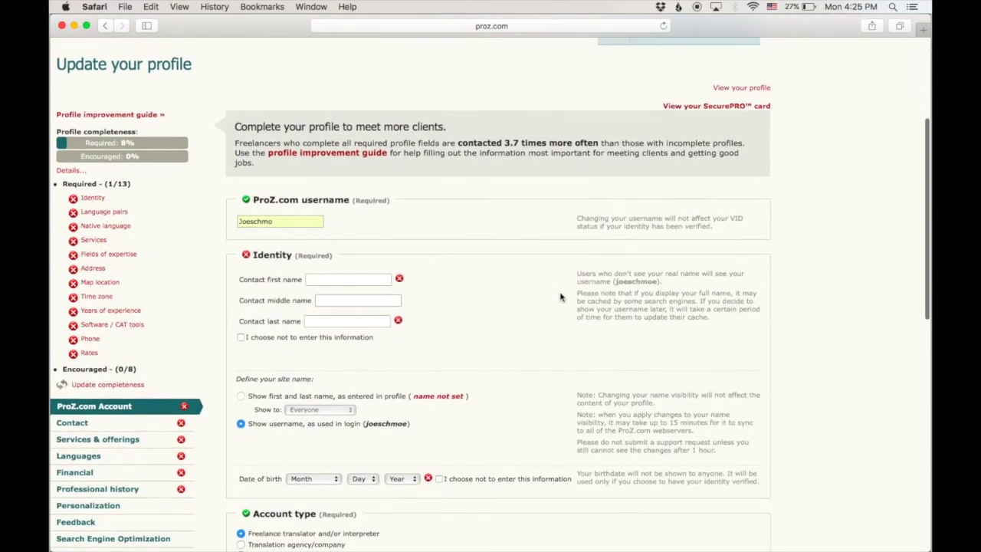
{"action": "scroll", "coordinate": [563, 302], "scroll_direction": "down", "scroll_amount": 15}
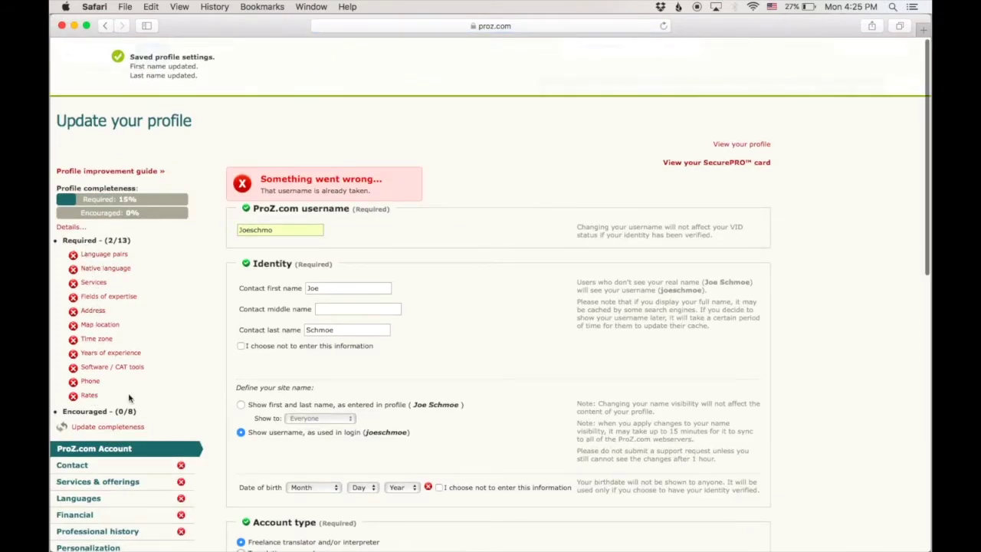
Start a new language pair in the profile with Italian as source and English as target language.
{"action": "left_click", "coordinate": [108, 256]}
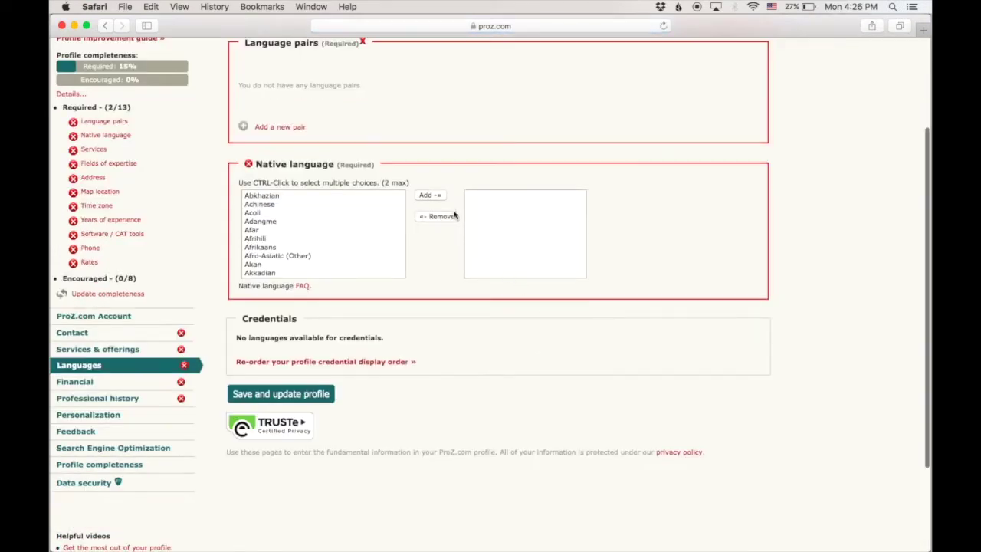
{"action": "left_click", "coordinate": [292, 127]}
{"action": "left_click", "coordinate": [365, 165]}
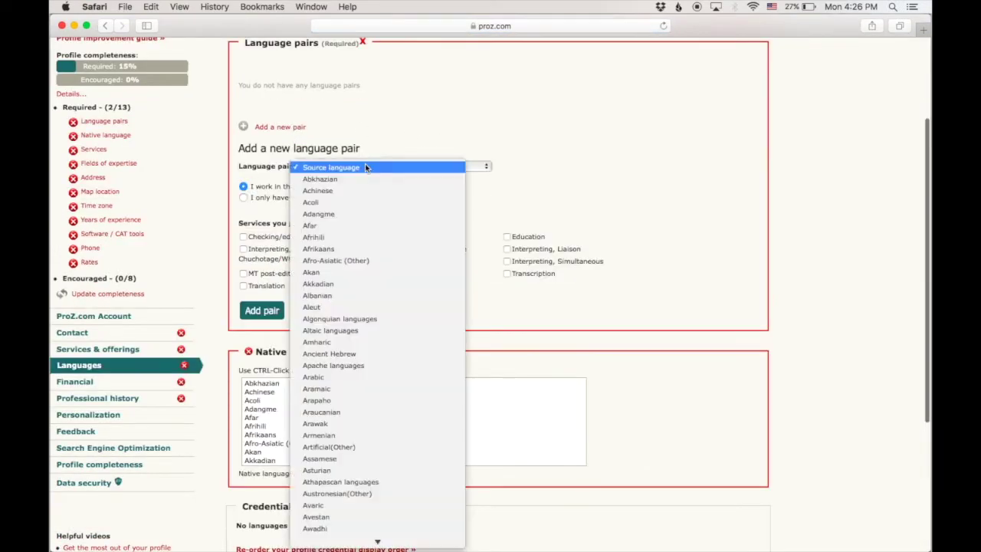
{"action": "type", "text": "it"}
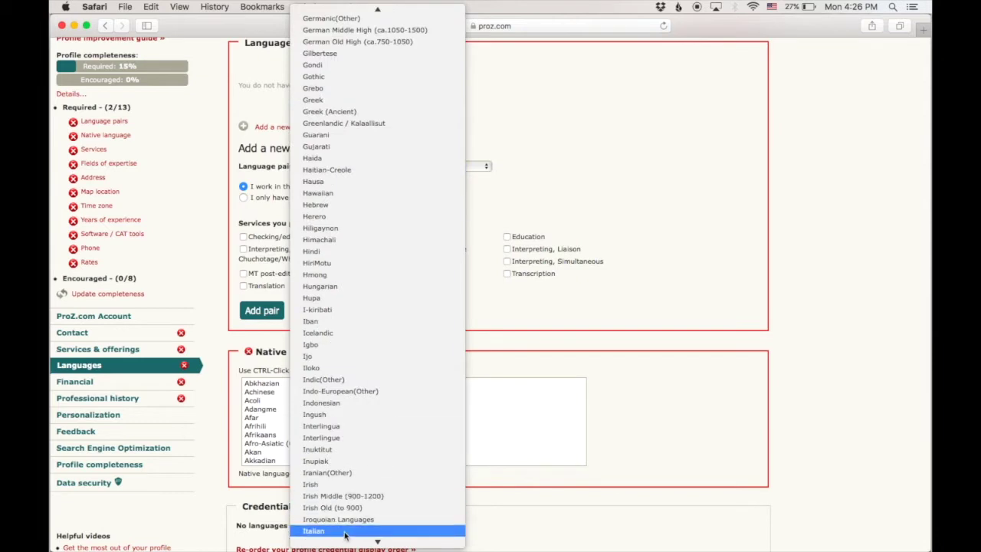
{"action": "left_click", "coordinate": [346, 531]}
{"action": "left_click", "coordinate": [441, 166]}
{"action": "type", "text": "e"}
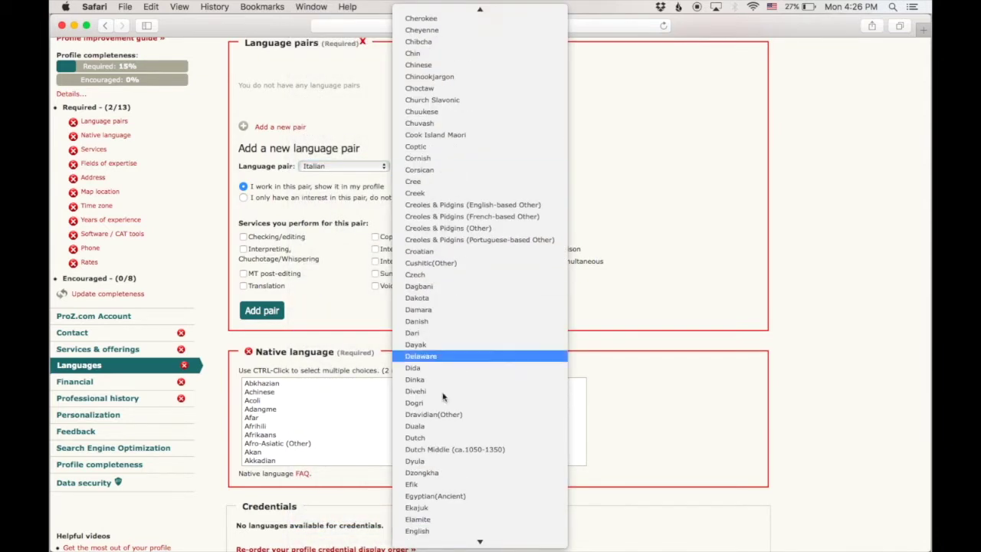
{"action": "left_click", "coordinate": [423, 531]}
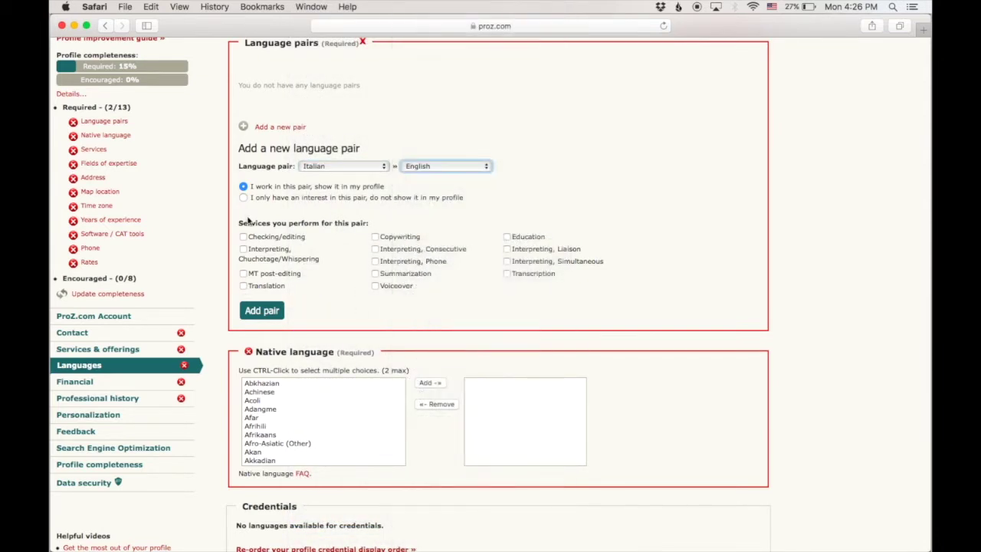
Select Translation, Checking/editing and Transcription as services for the Italian to English pair and add the pair.
{"action": "left_click", "coordinate": [244, 287]}
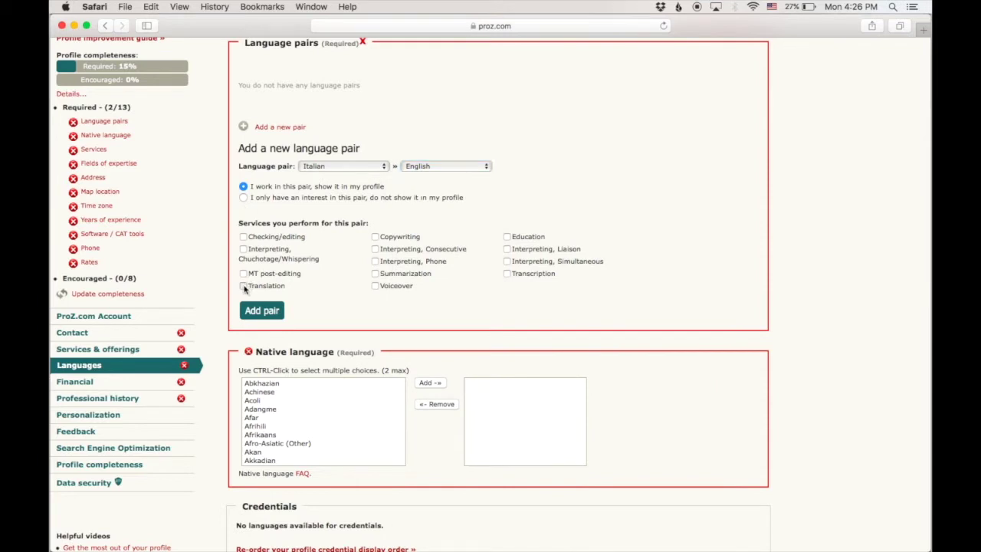
{"action": "left_click", "coordinate": [244, 237]}
{"action": "left_click", "coordinate": [507, 274]}
{"action": "left_click", "coordinate": [262, 310]}
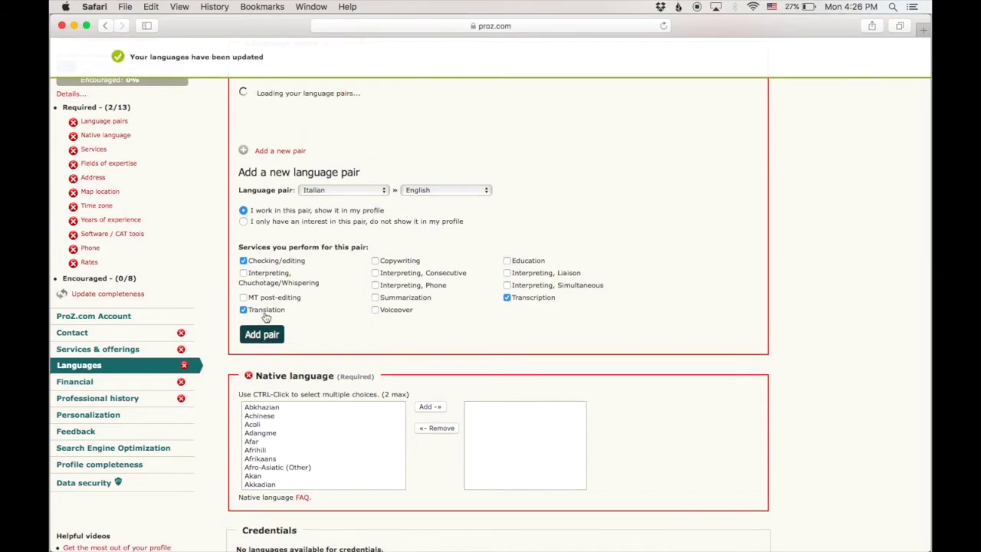
Add an English to Italian language pair with Translation and Copywriting services, and choose English as a native language.
{"action": "left_click", "coordinate": [376, 338]}
{"action": "scroll", "coordinate": [694, 317], "scroll_direction": "down", "scroll_amount": 2}
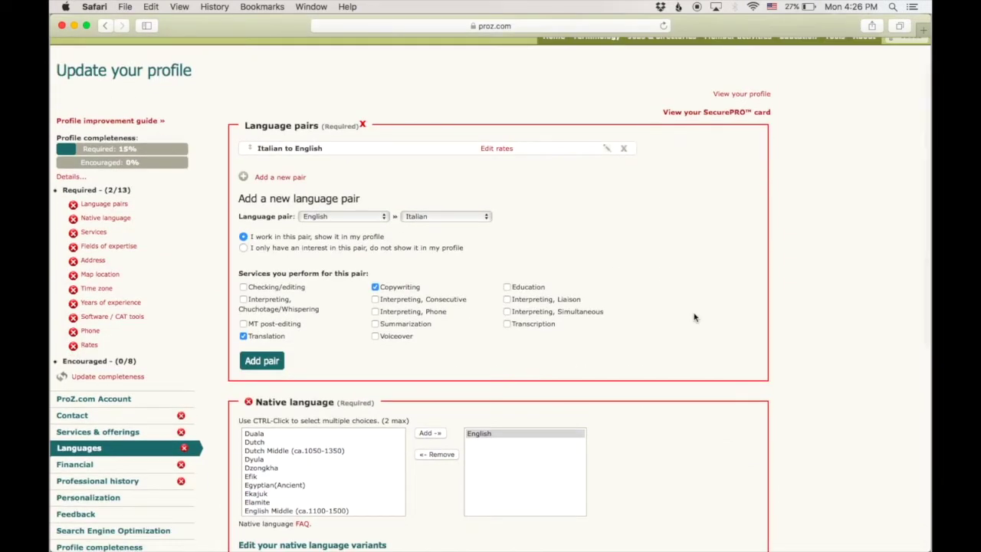
{"action": "left_click", "coordinate": [259, 364]}
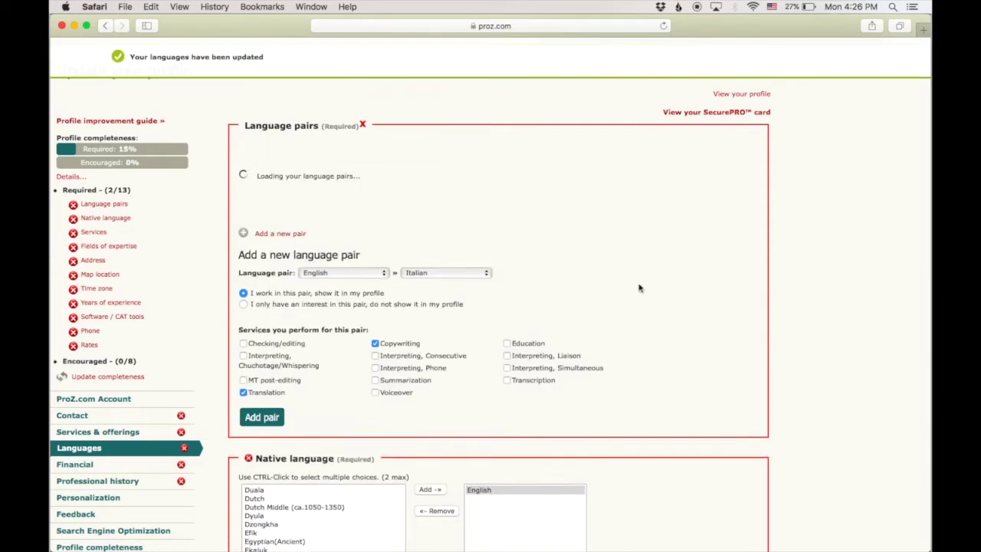
Add Italian as the second native language in the profile.
{"action": "left_click", "coordinate": [288, 296]}
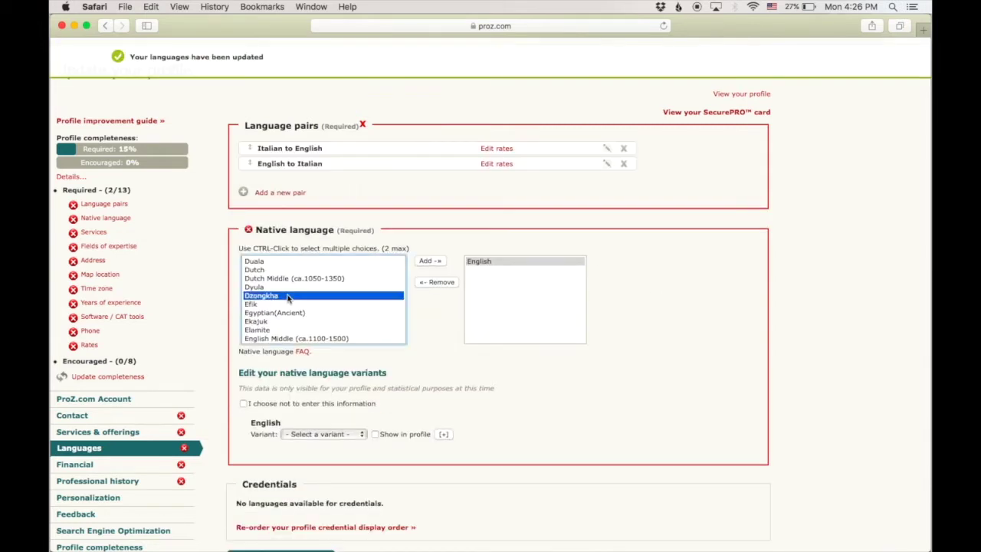
{"action": "type", "text": "ital"}
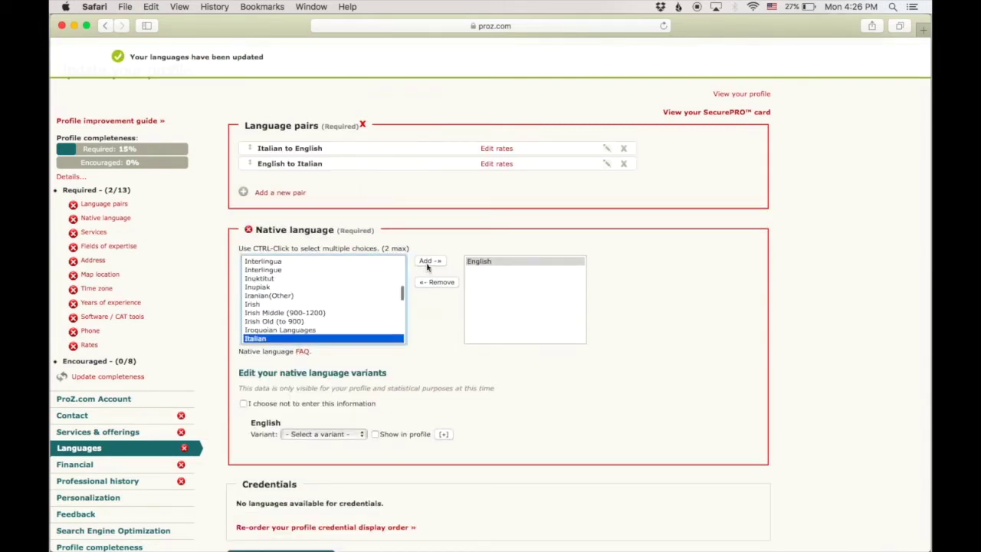
{"action": "left_click", "coordinate": [429, 261]}
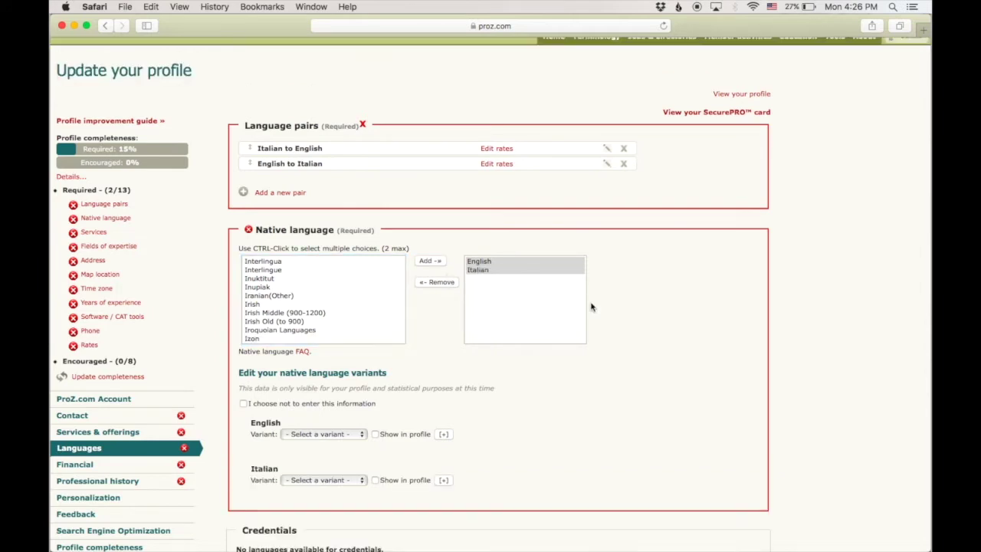
Set the native English variant to US, look through the Italian variants without choosing one, and save the language settings.
{"action": "scroll", "coordinate": [629, 322], "scroll_direction": "down", "scroll_amount": 2}
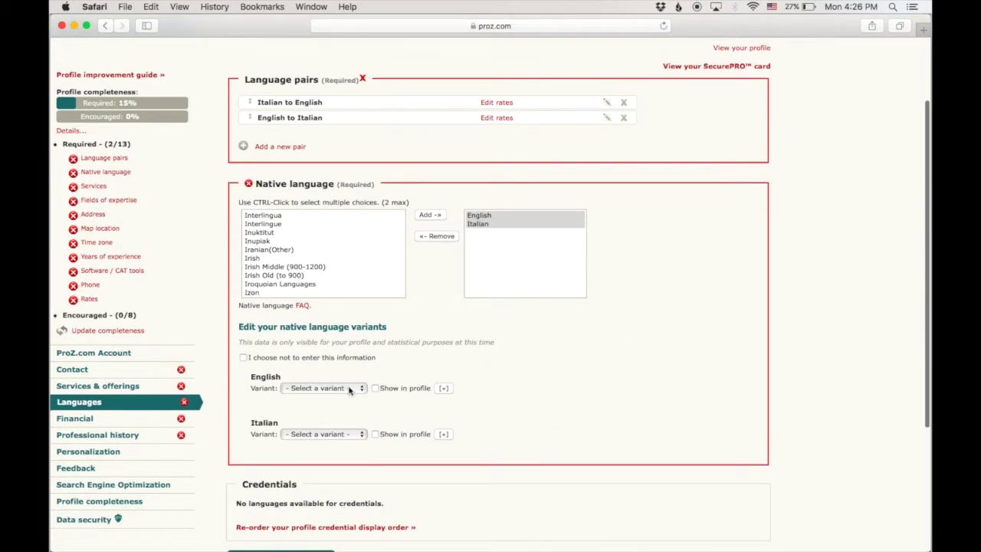
{"action": "left_click", "coordinate": [349, 389]}
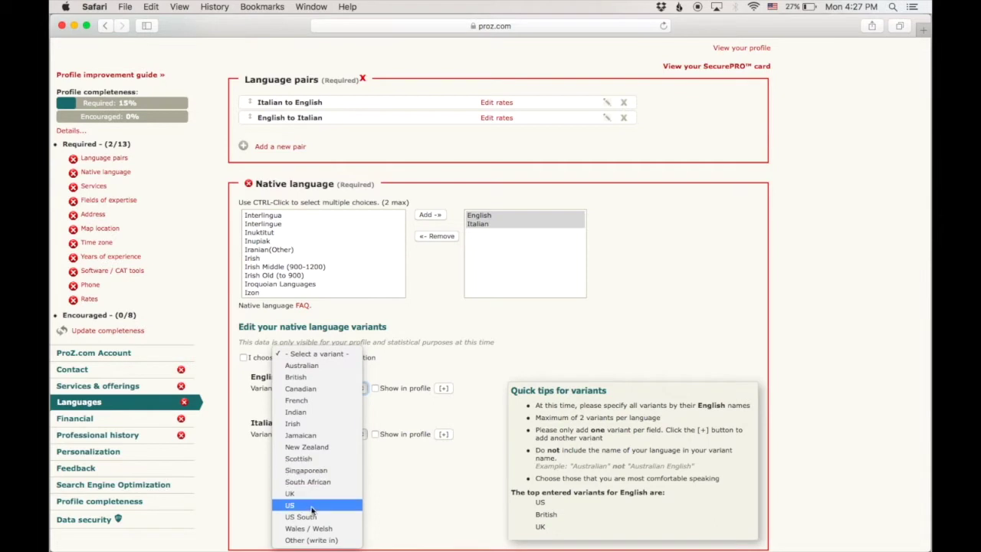
{"action": "left_click", "coordinate": [290, 505]}
{"action": "left_click", "coordinate": [349, 435]}
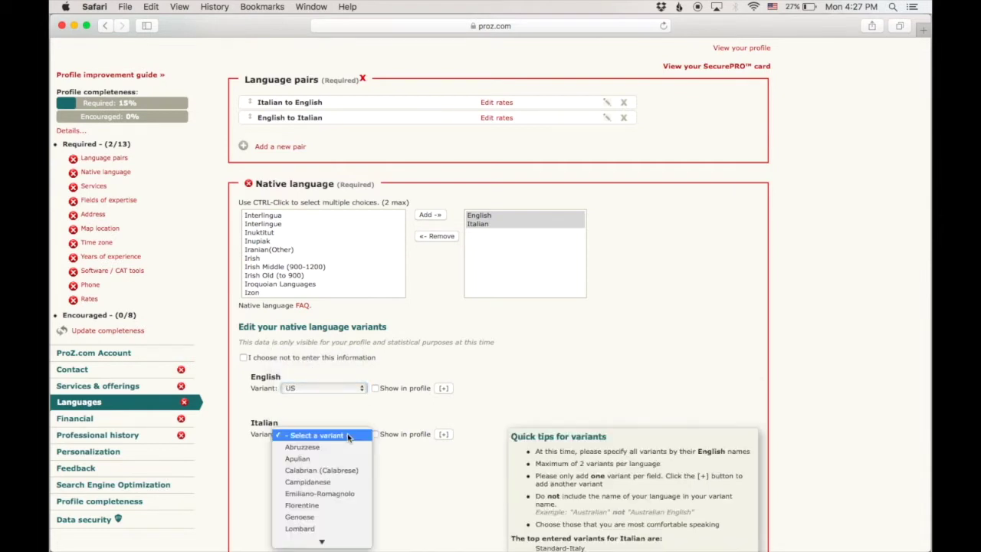
{"action": "left_click", "coordinate": [486, 416]}
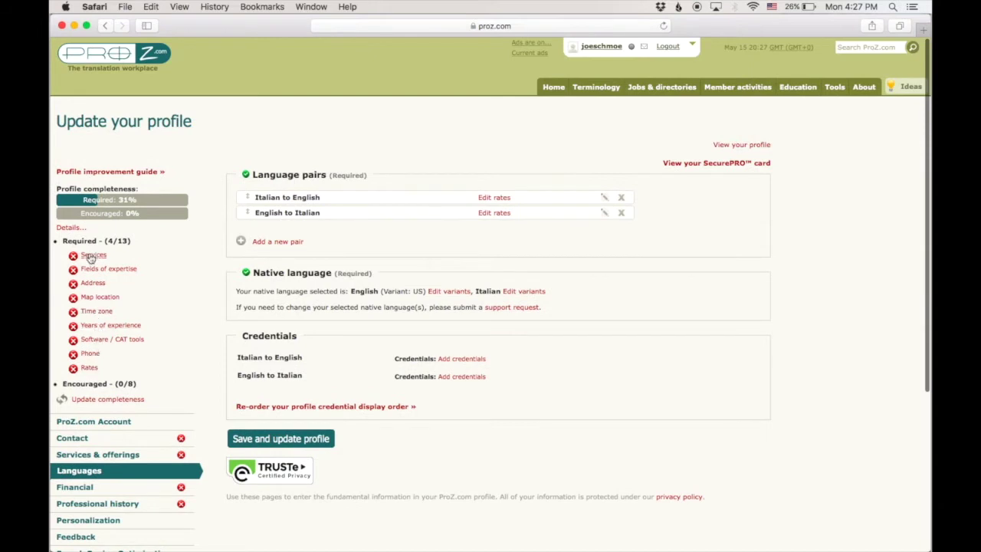
Open the listing of translation job postings from the jobs and directories overview.
{"action": "left_click", "coordinate": [657, 88]}
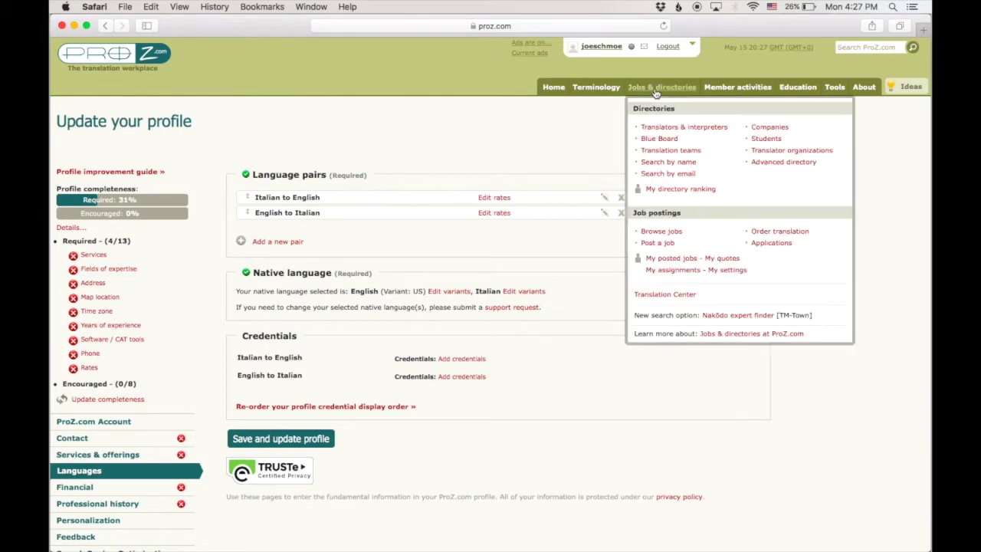
{"action": "left_click", "coordinate": [656, 90]}
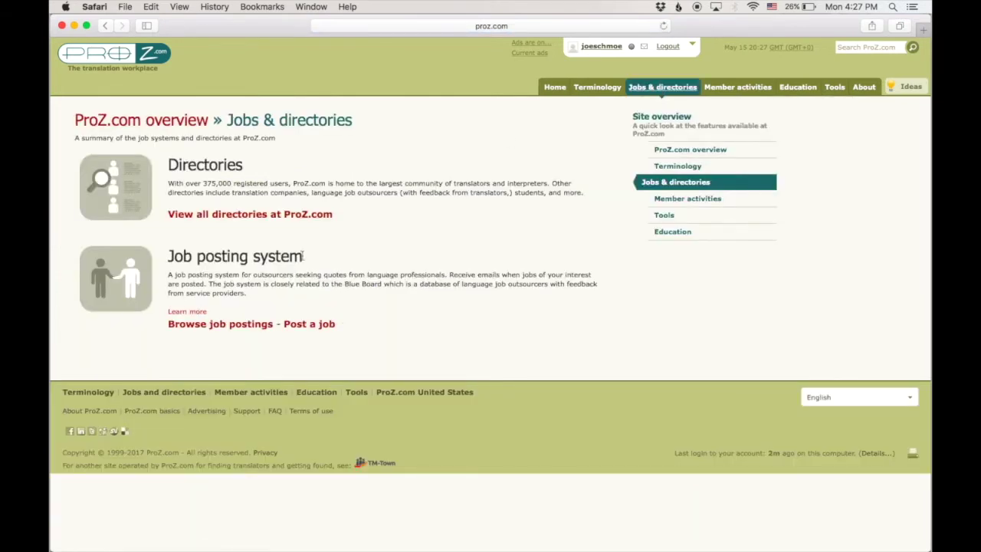
{"action": "left_click", "coordinate": [219, 325]}
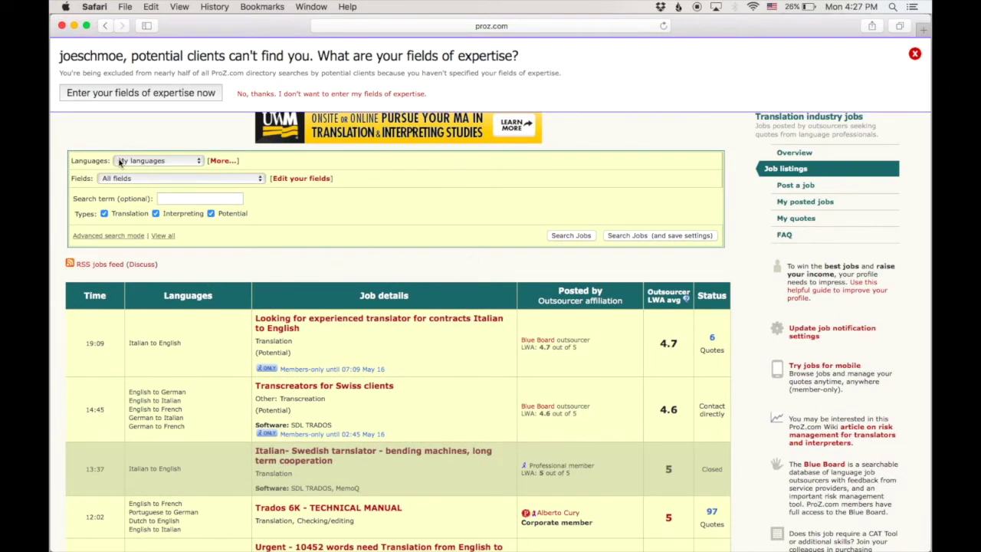
Review the language filter choices, keeping My languages, and examine the listed jobs' language pairs and members-only time limits.
{"action": "left_click", "coordinate": [153, 161]}
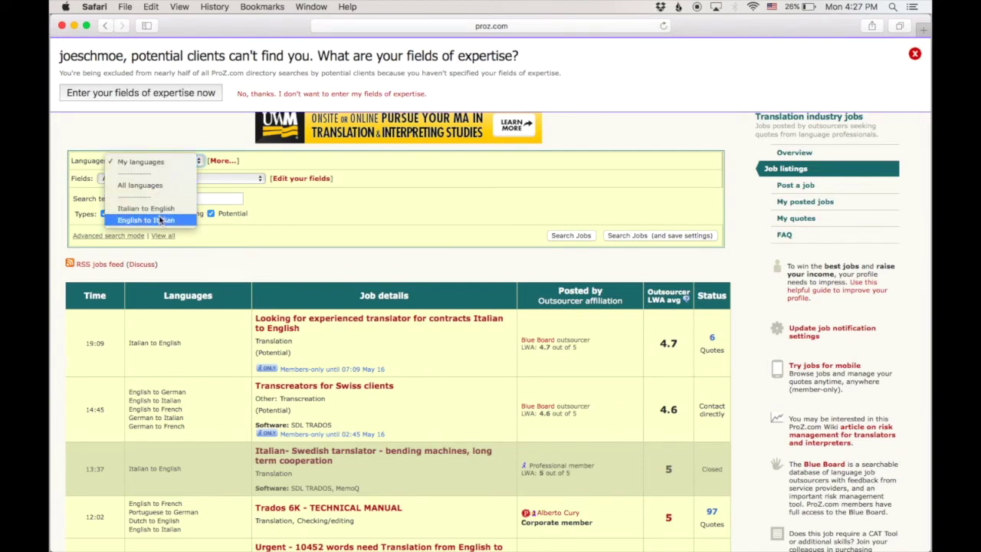
{"action": "left_click", "coordinate": [152, 163]}
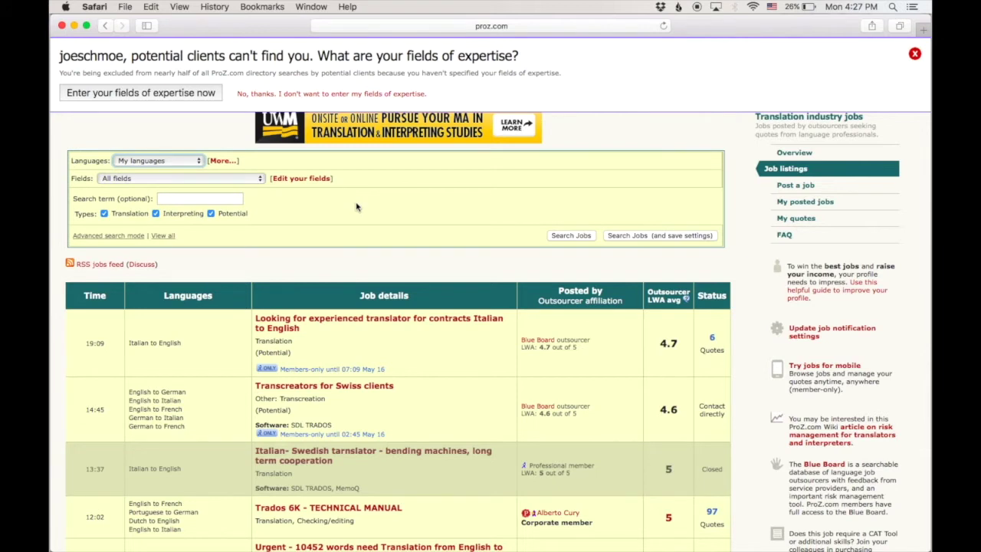
{"action": "scroll", "coordinate": [356, 207], "scroll_direction": "down", "scroll_amount": 2}
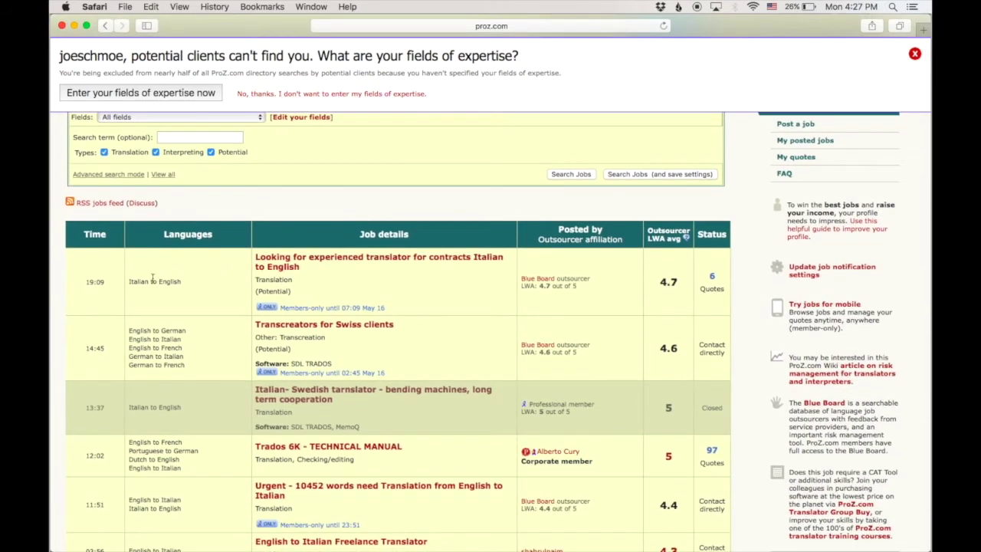
{"action": "scroll", "coordinate": [184, 286], "scroll_direction": "down", "scroll_amount": 2}
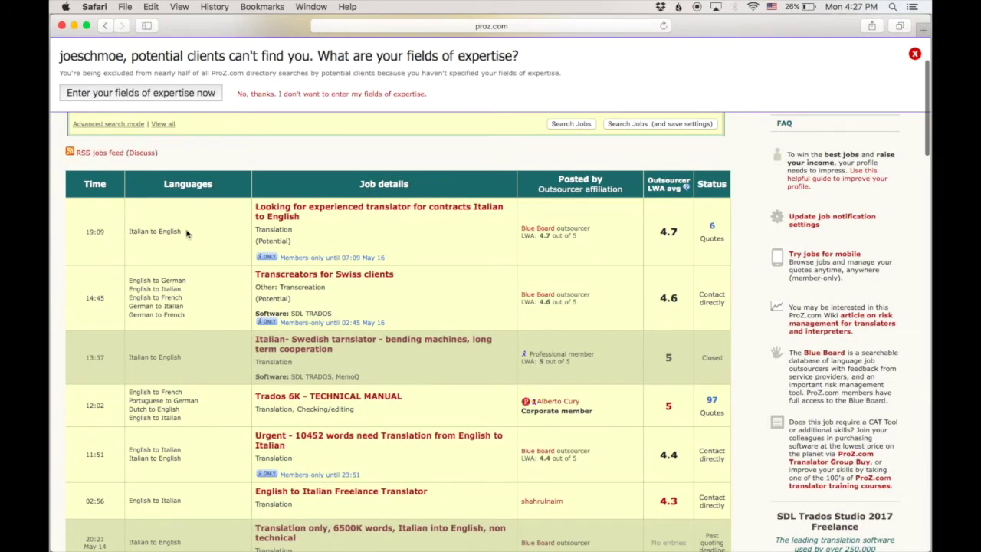
{"action": "left_click_drag", "start_coordinate": [386, 257], "coordinate": [344, 256]}
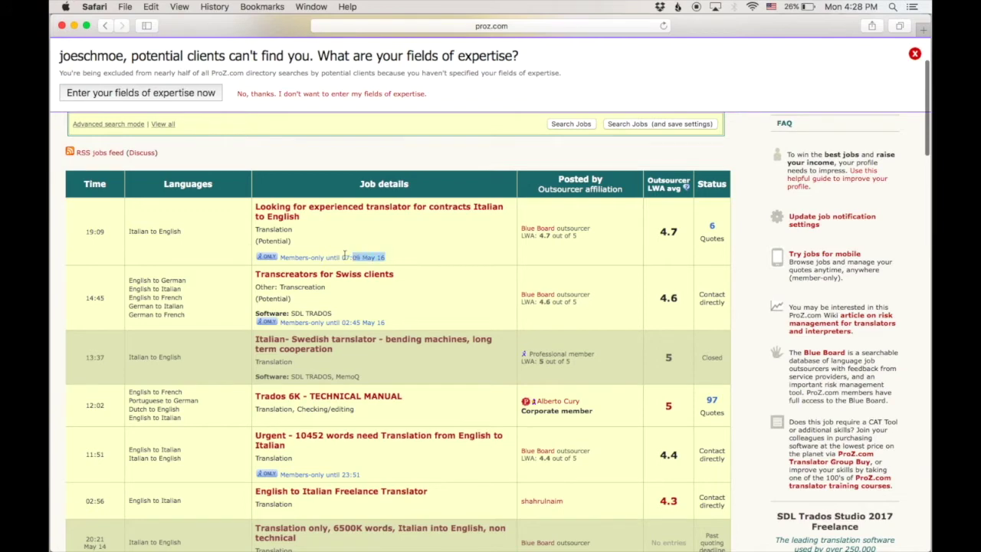
Open the job "Looking for experienced translator for contracts Italian to English" and examine its description and quoting restrictions.
{"action": "left_click", "coordinate": [325, 215]}
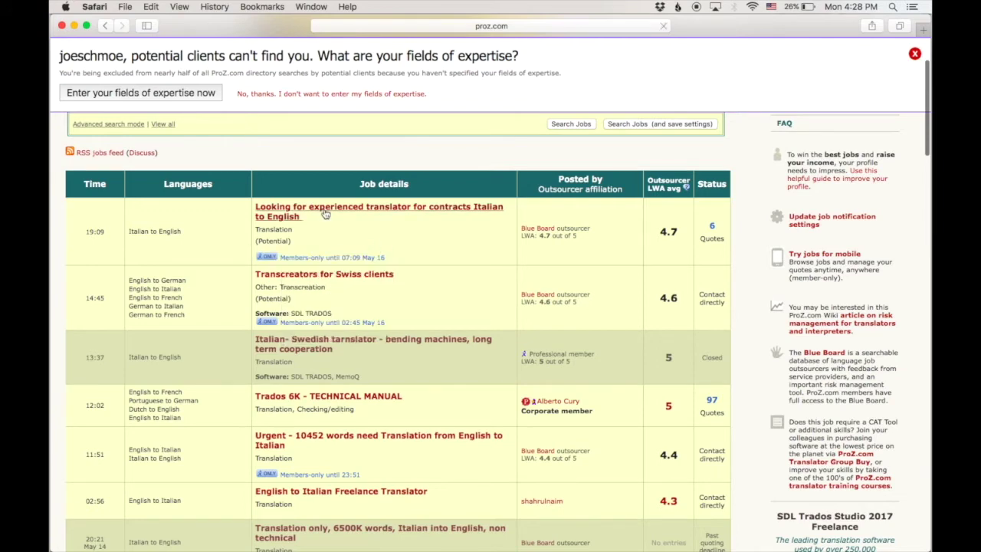
{"action": "scroll", "coordinate": [367, 302], "scroll_direction": "down", "scroll_amount": 3}
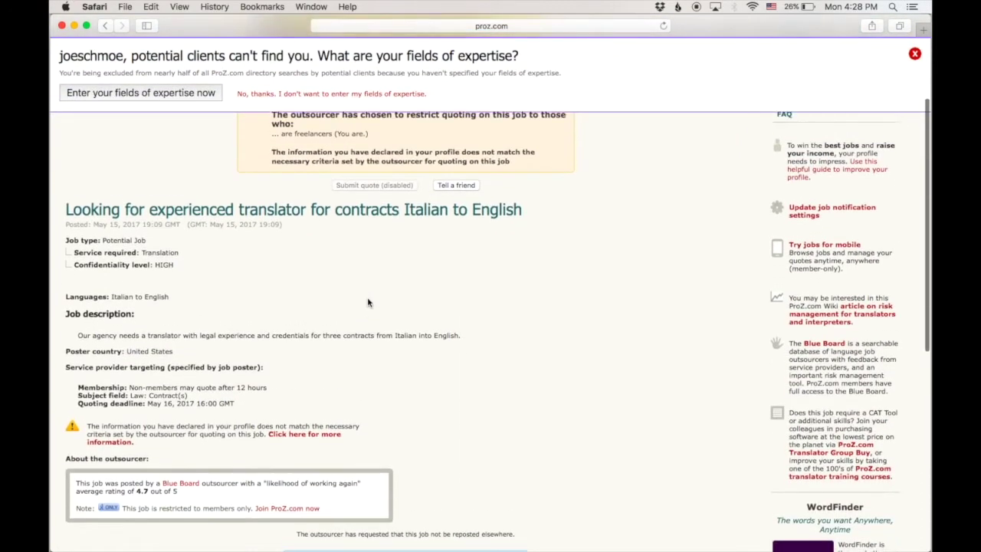
{"action": "scroll", "coordinate": [368, 302], "scroll_direction": "up", "scroll_amount": 2}
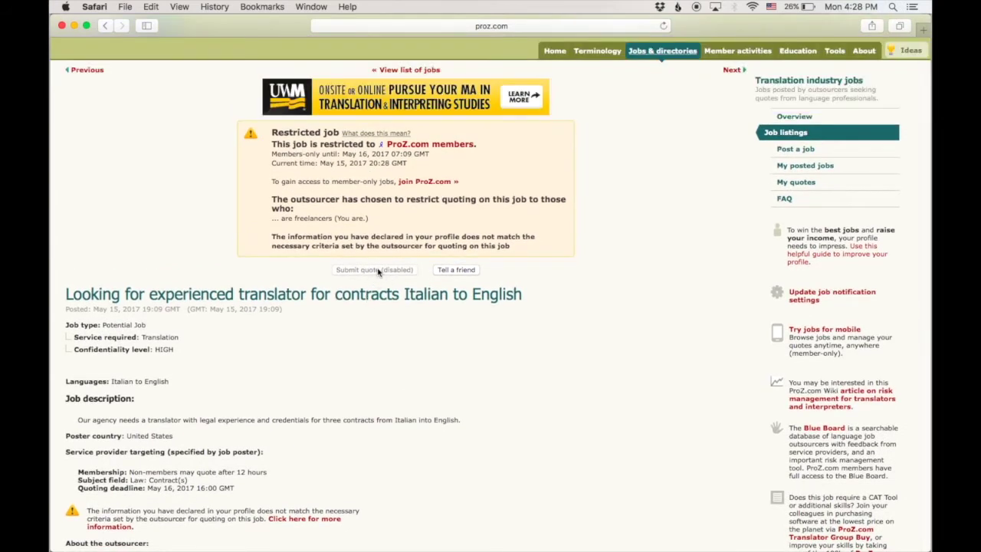
{"action": "scroll", "coordinate": [378, 272], "scroll_direction": "down", "scroll_amount": 1}
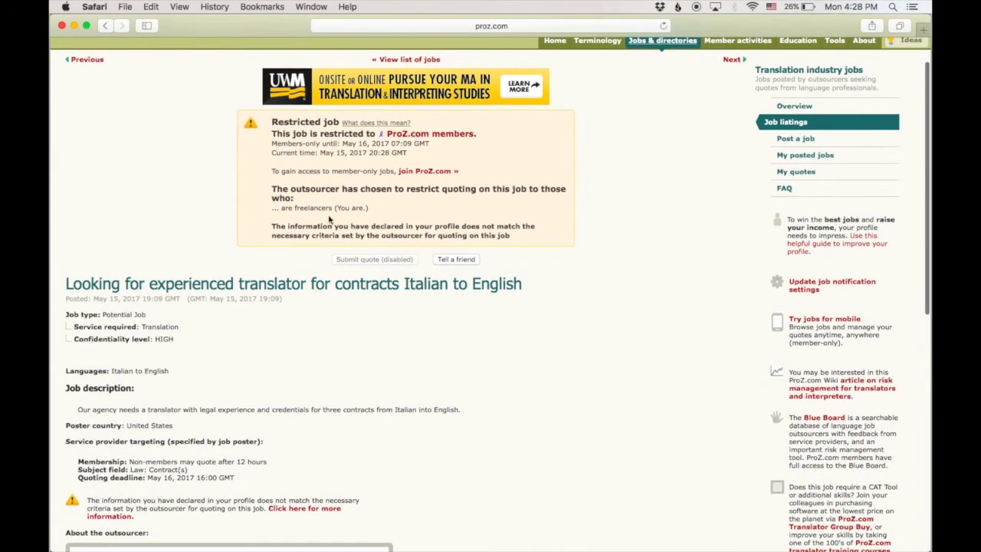
Return to the job list, view the "Transcreators for Swiss clients" posting, and go back to the list.
{"action": "left_click_drag", "start_coordinate": [272, 171], "coordinate": [379, 171]}
{"action": "left_click", "coordinate": [404, 60]}
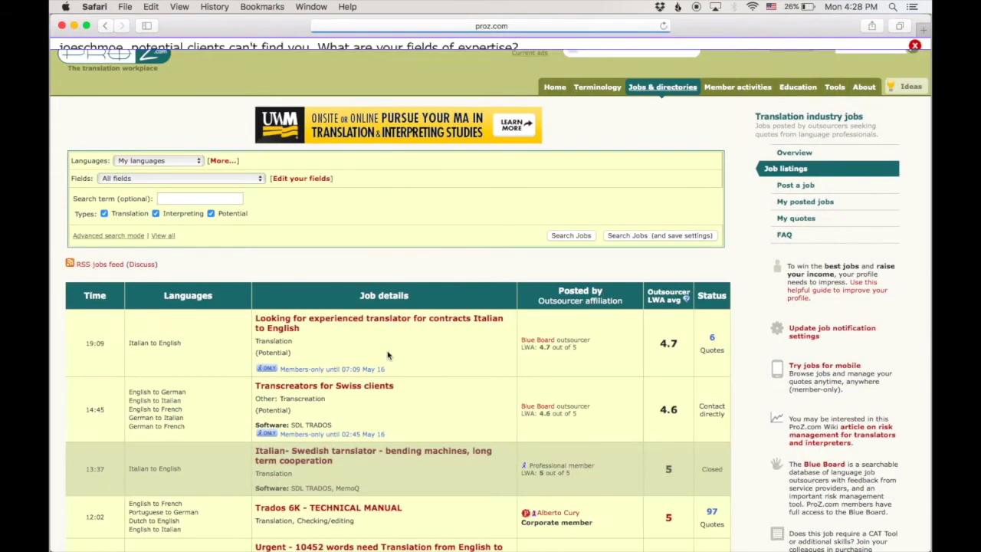
{"action": "scroll", "coordinate": [388, 354], "scroll_direction": "down", "scroll_amount": 3}
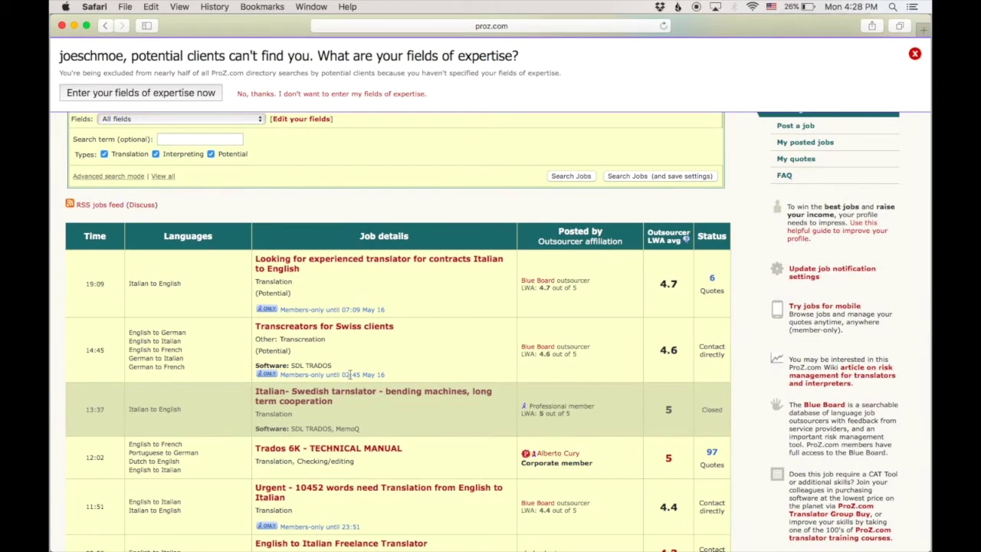
{"action": "left_click", "coordinate": [344, 326]}
{"action": "key", "text": "super+bracketleft"}
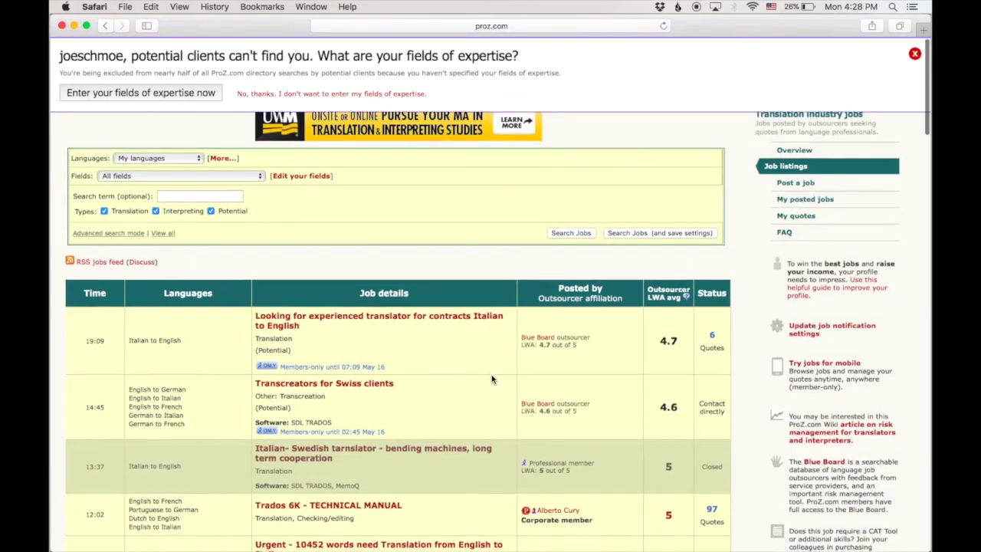
Open the closed Italian-Swedish bending machines job, examine its quoting restrictions, dismiss the fields-of-expertise banner, and return to the job list.
{"action": "scroll", "coordinate": [492, 378], "scroll_direction": "down", "scroll_amount": 5}
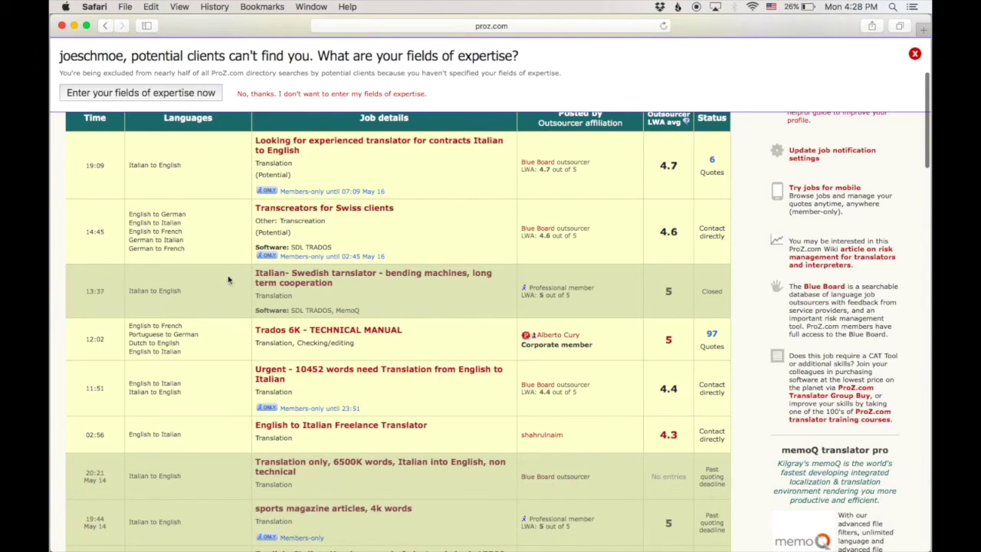
{"action": "left_click", "coordinate": [312, 279]}
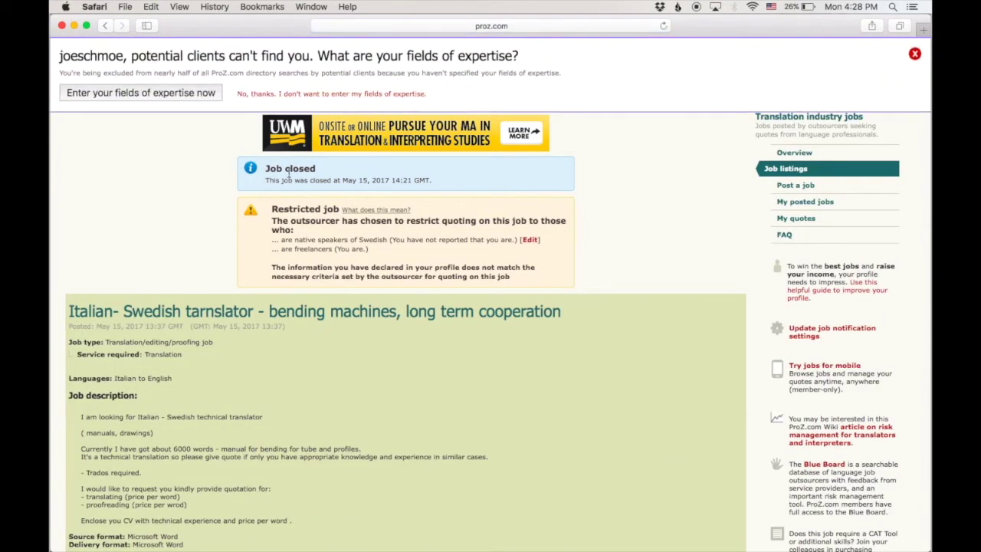
{"action": "left_click", "coordinate": [914, 54]}
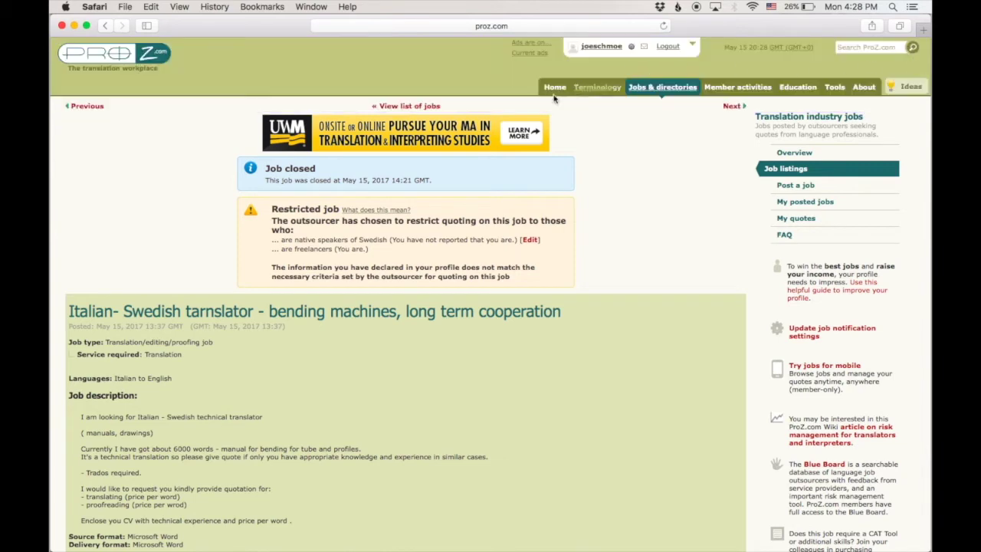
{"action": "left_click", "coordinate": [423, 108]}
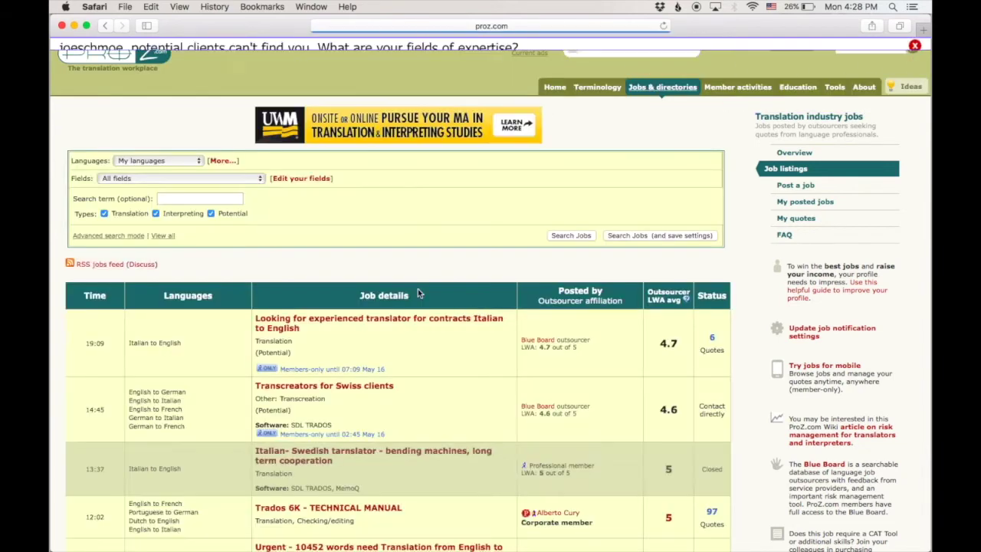
Open the job "Trados 6K - TECHNICAL MANUAL" from the listing and dismiss the fields-of-expertise banner.
{"action": "scroll", "coordinate": [418, 289], "scroll_direction": "down", "scroll_amount": 3}
{"action": "scroll", "coordinate": [418, 293], "scroll_direction": "down", "scroll_amount": 2}
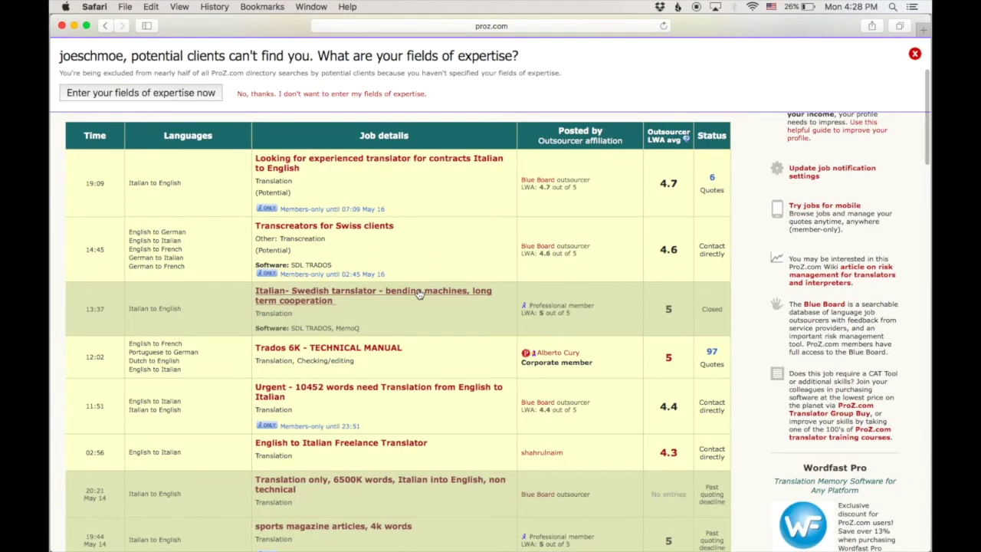
{"action": "scroll", "coordinate": [417, 292], "scroll_direction": "down", "scroll_amount": 2}
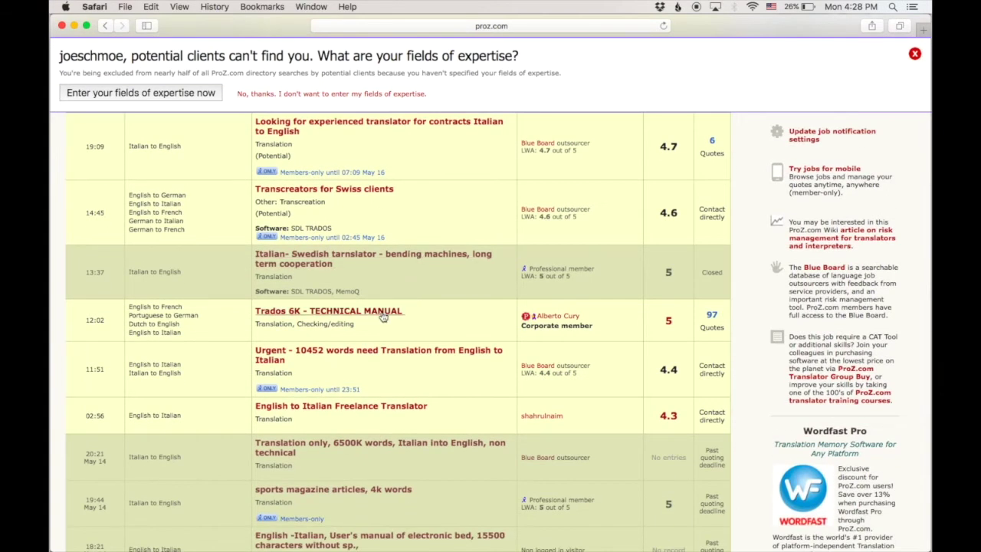
{"action": "left_click", "coordinate": [334, 314]}
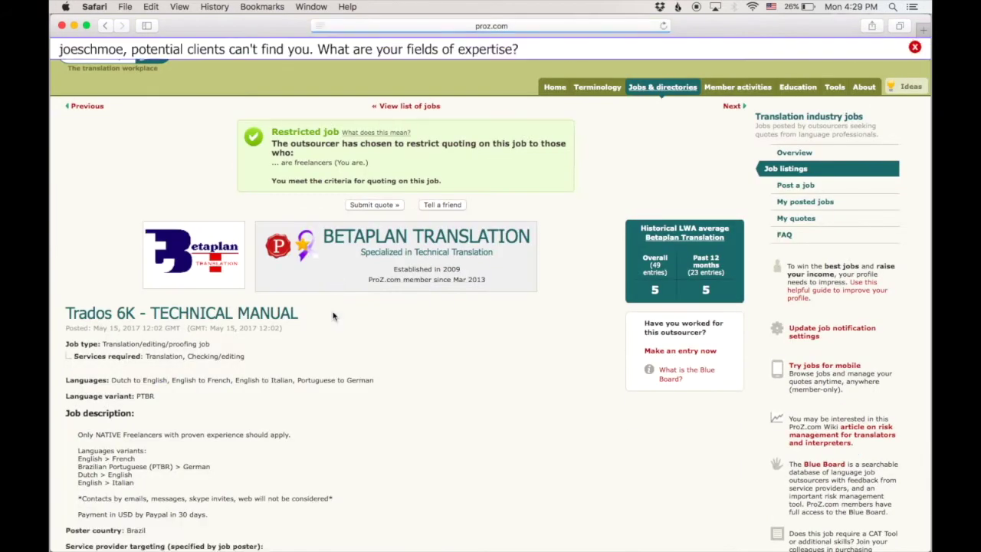
{"action": "scroll", "coordinate": [307, 216], "scroll_direction": "down", "scroll_amount": 2}
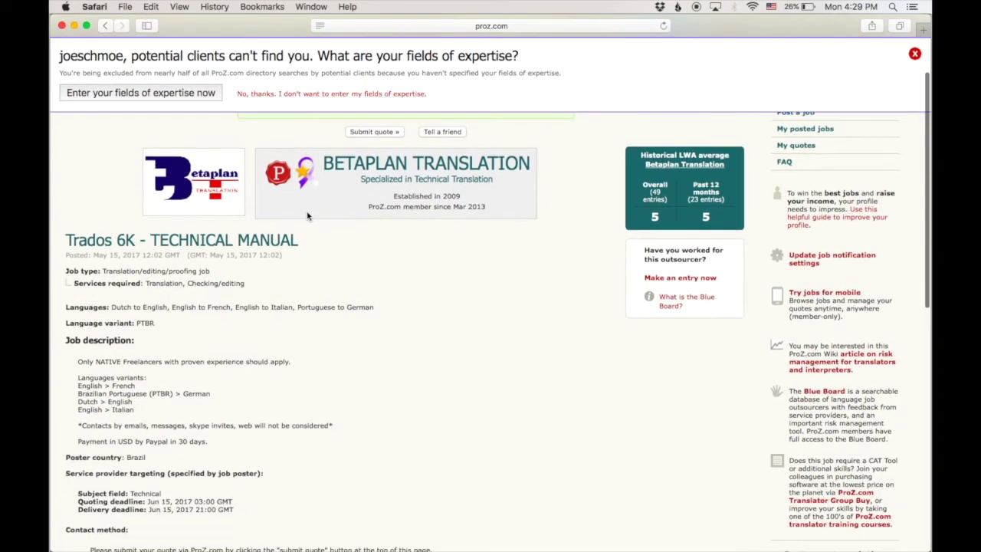
{"action": "scroll", "coordinate": [375, 196], "scroll_direction": "up", "scroll_amount": 2}
{"action": "left_click", "coordinate": [915, 54]}
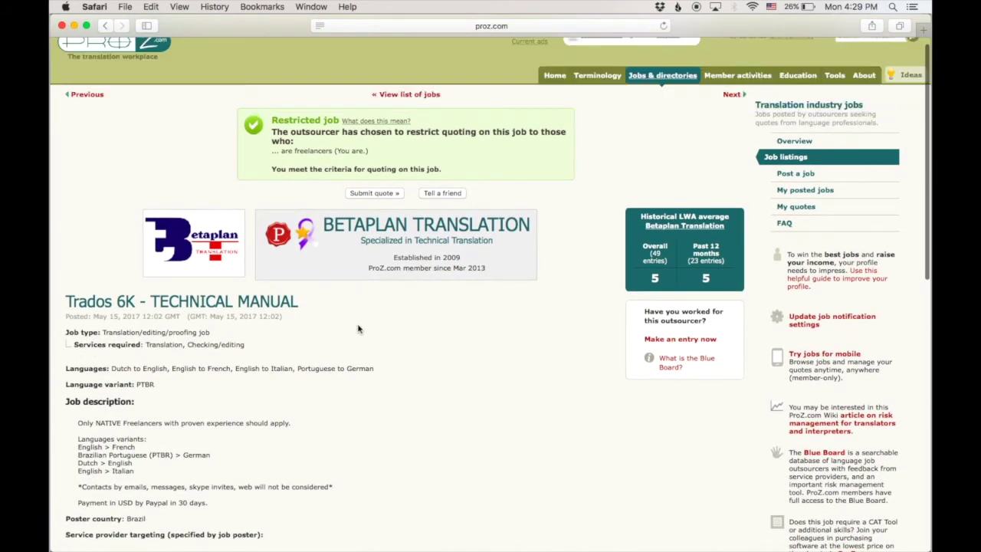
Examine the technical manual job's description, payment terms, deadlines, contact method and outsourcer details.
{"action": "scroll", "coordinate": [357, 329], "scroll_direction": "down", "scroll_amount": 4}
{"action": "scroll", "coordinate": [357, 329], "scroll_direction": "up", "scroll_amount": 2}
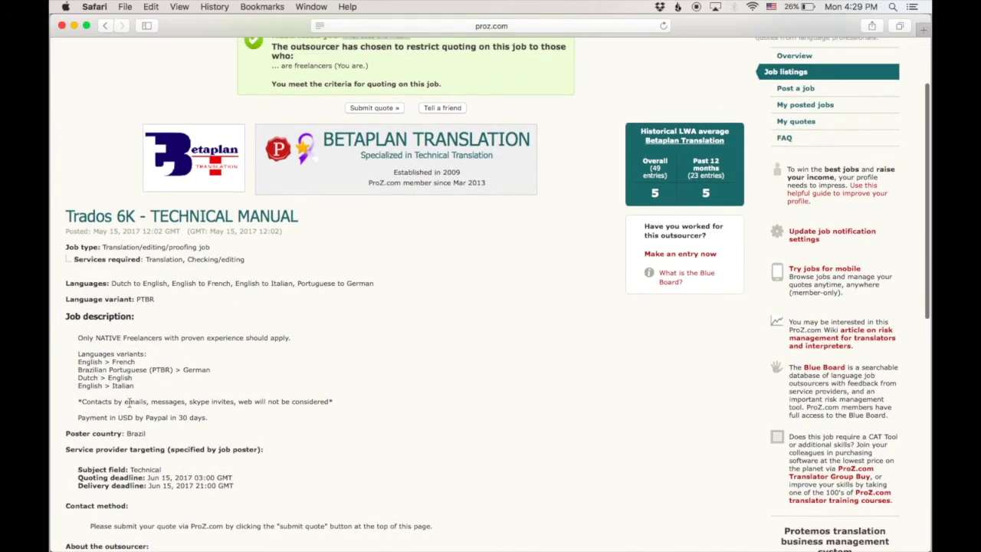
{"action": "scroll", "coordinate": [183, 436], "scroll_direction": "down", "scroll_amount": 4}
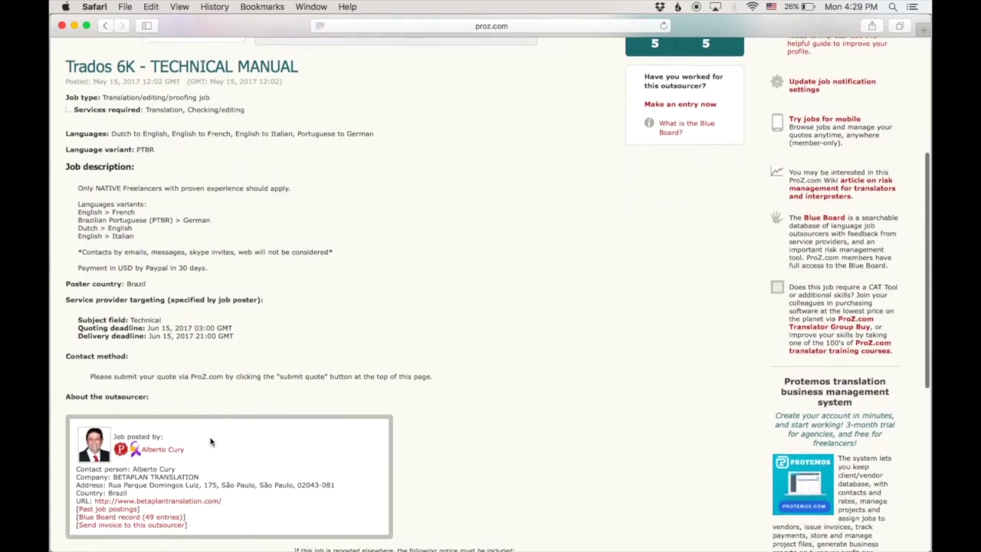
{"action": "scroll", "coordinate": [211, 442], "scroll_direction": "down", "scroll_amount": 1}
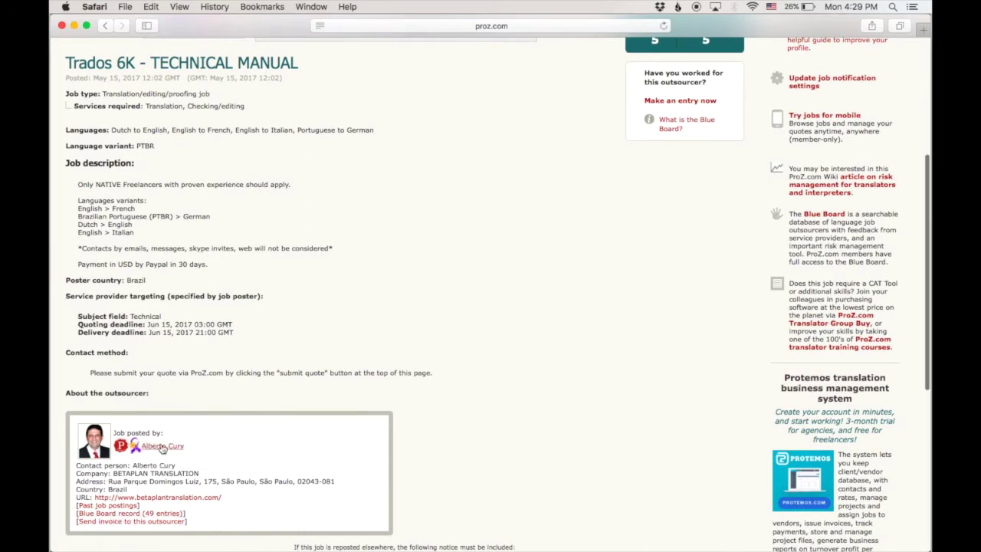
Open Betaplan Translation's Blue Board record in a new tab, switch to it, and dismiss the fields-of-expertise banner.
{"action": "right_click", "coordinate": [115, 514]}
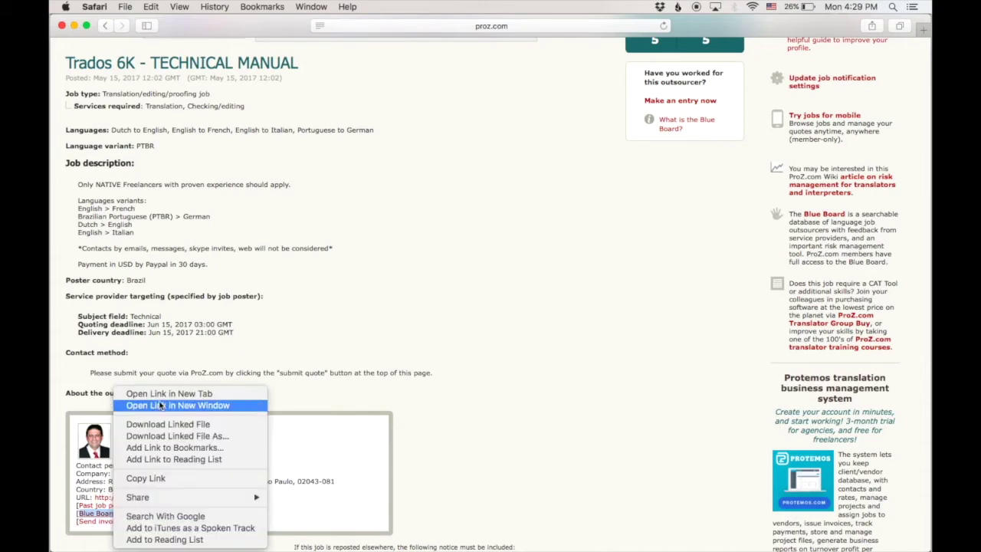
{"action": "left_click", "coordinate": [160, 394]}
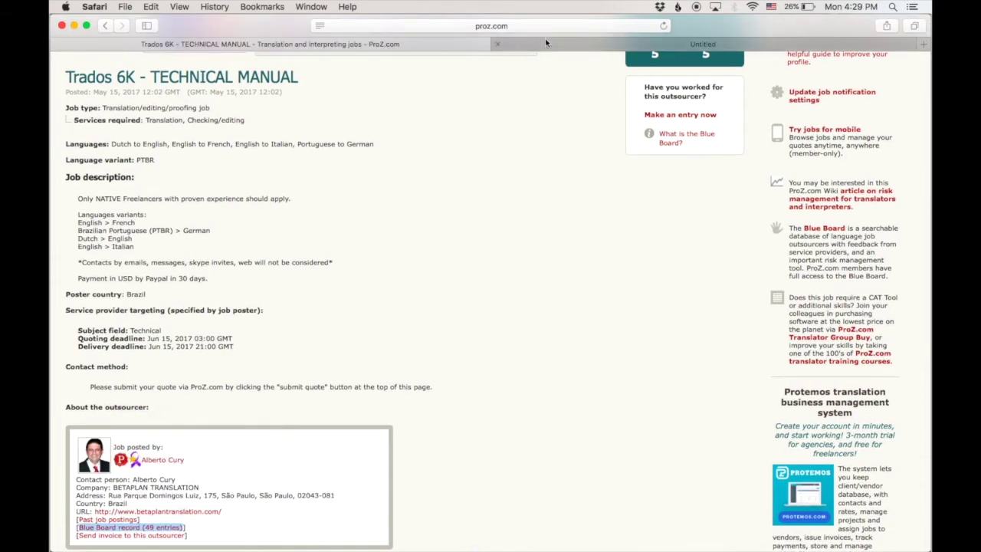
{"action": "left_click", "coordinate": [555, 43]}
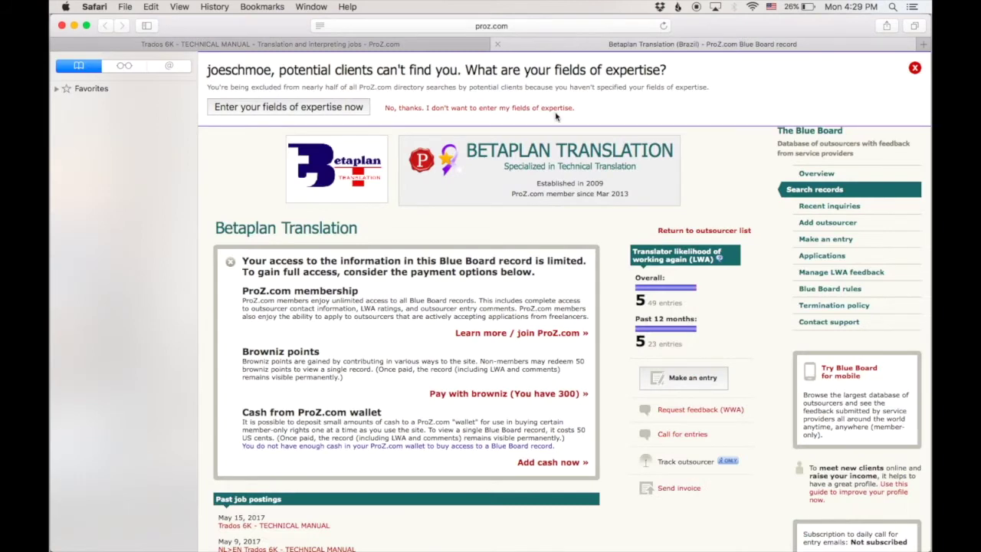
{"action": "left_click", "coordinate": [915, 69]}
Examine the outsourcer's past job postings and LWA ratings in the summary of entries, and close the Blue Board tab.
{"action": "scroll", "coordinate": [634, 297], "scroll_direction": "down", "scroll_amount": 3}
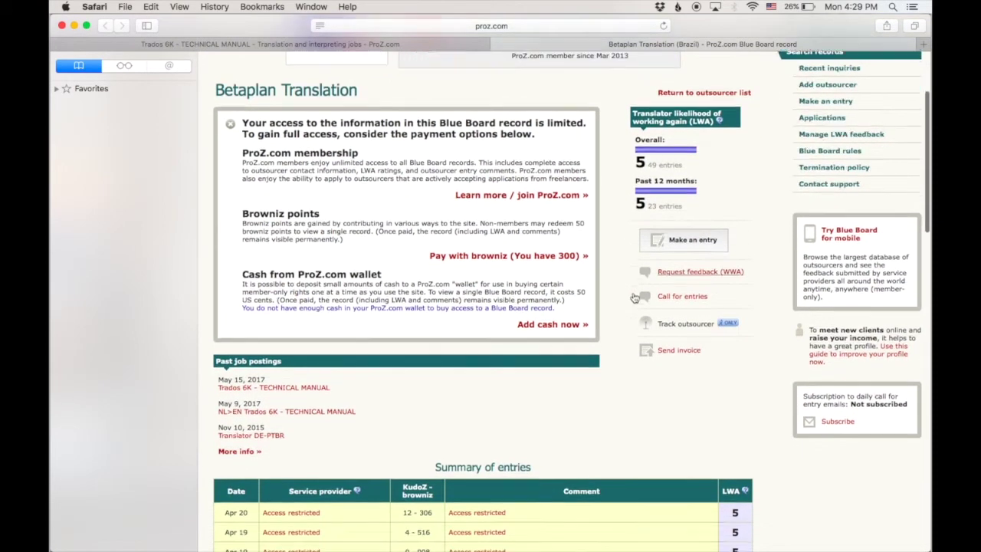
{"action": "scroll", "coordinate": [634, 297], "scroll_direction": "down", "scroll_amount": 6}
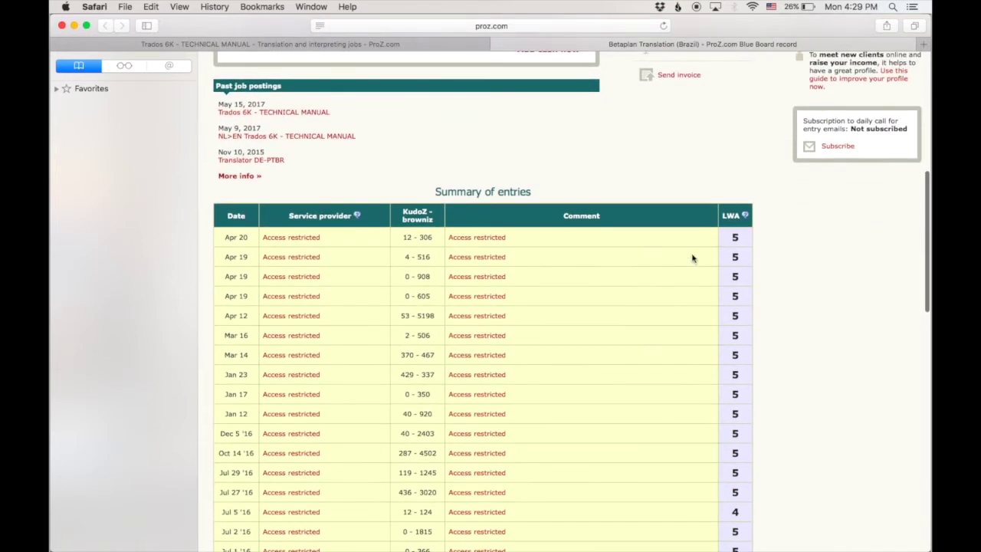
{"action": "scroll", "coordinate": [692, 258], "scroll_direction": "down", "scroll_amount": 2}
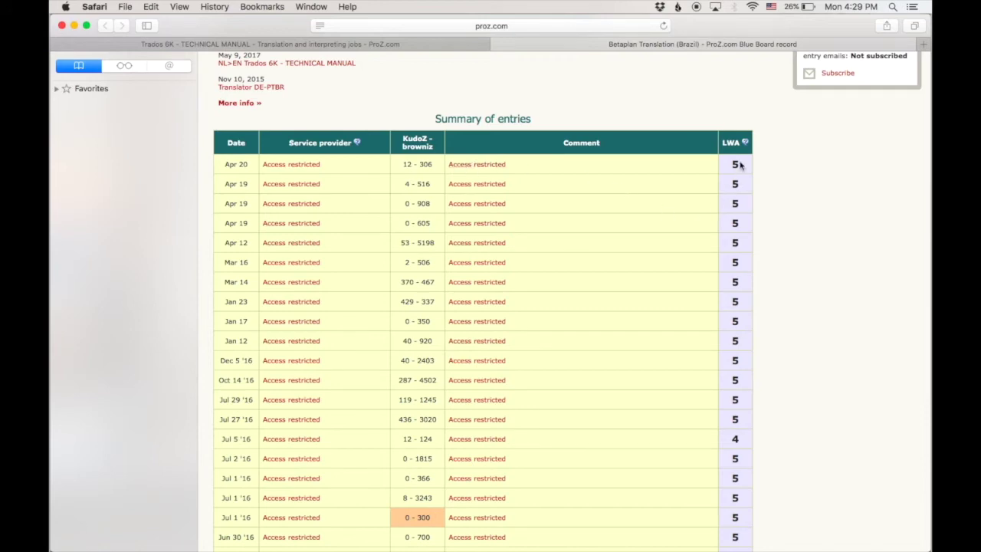
{"action": "scroll", "coordinate": [741, 164], "scroll_direction": "down", "scroll_amount": 10}
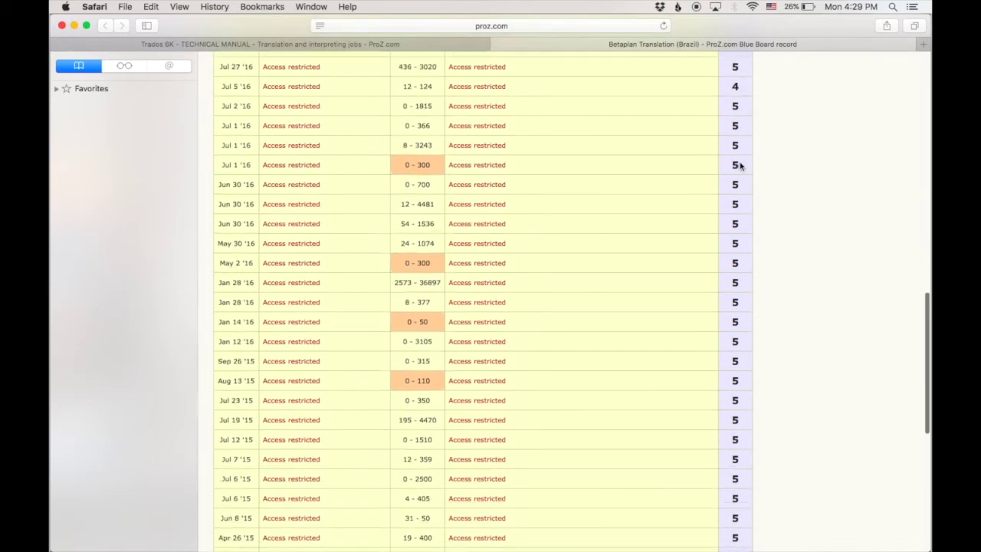
{"action": "scroll", "coordinate": [741, 165], "scroll_direction": "down", "scroll_amount": 12}
{"action": "scroll", "coordinate": [740, 165], "scroll_direction": "up", "scroll_amount": 20}
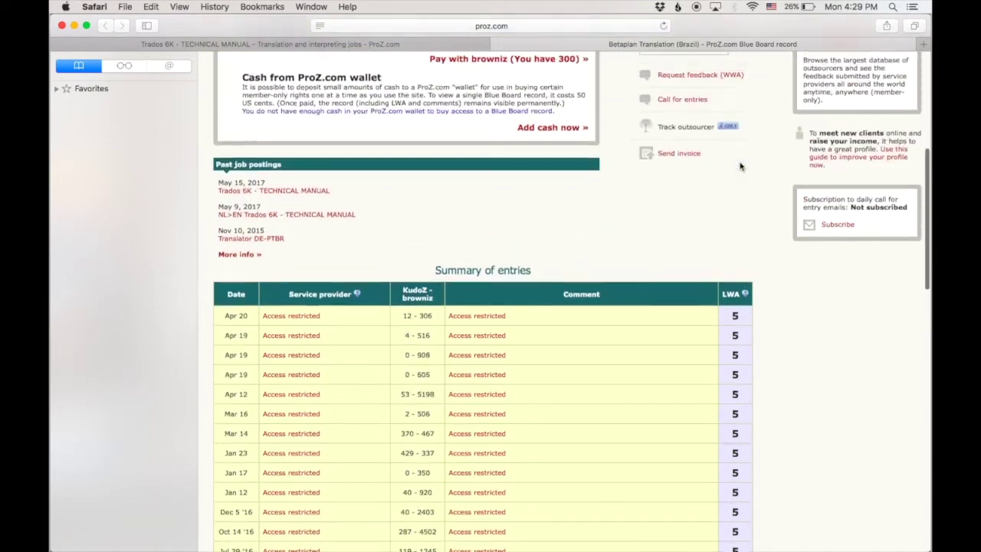
{"action": "scroll", "coordinate": [740, 165], "scroll_direction": "down", "scroll_amount": 14}
{"action": "scroll", "coordinate": [740, 165], "scroll_direction": "up", "scroll_amount": 15}
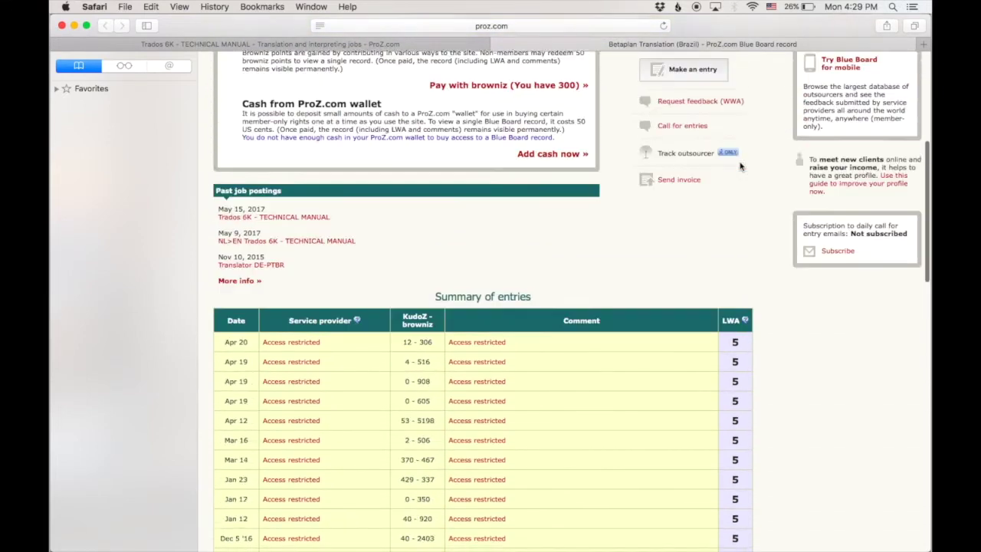
{"action": "scroll", "coordinate": [740, 165], "scroll_direction": "up", "scroll_amount": 8}
{"action": "left_click", "coordinate": [497, 44]}
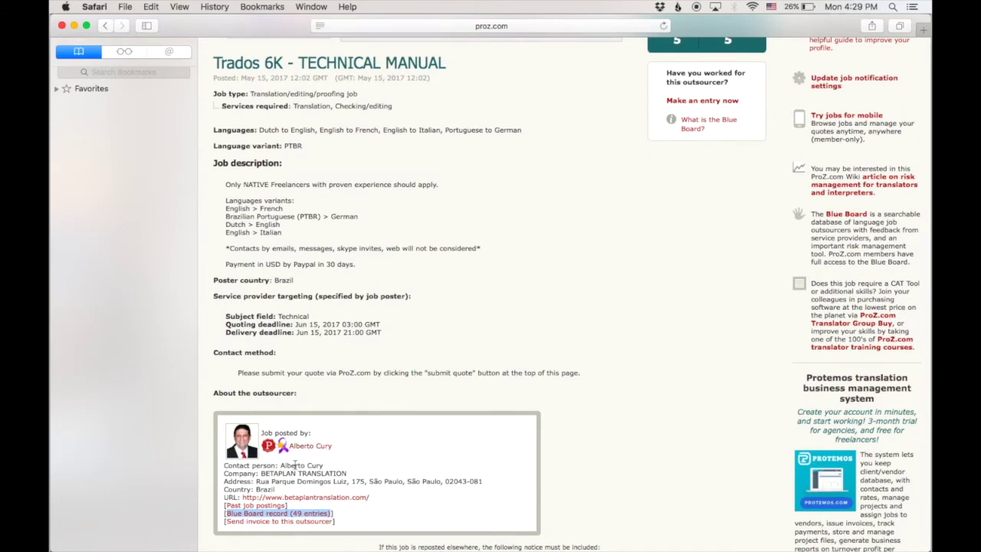
Start a quote for the Trados 6K job, selecting English to Italian with a rate of 0.07.
{"action": "scroll", "coordinate": [531, 328], "scroll_direction": "up", "scroll_amount": 7}
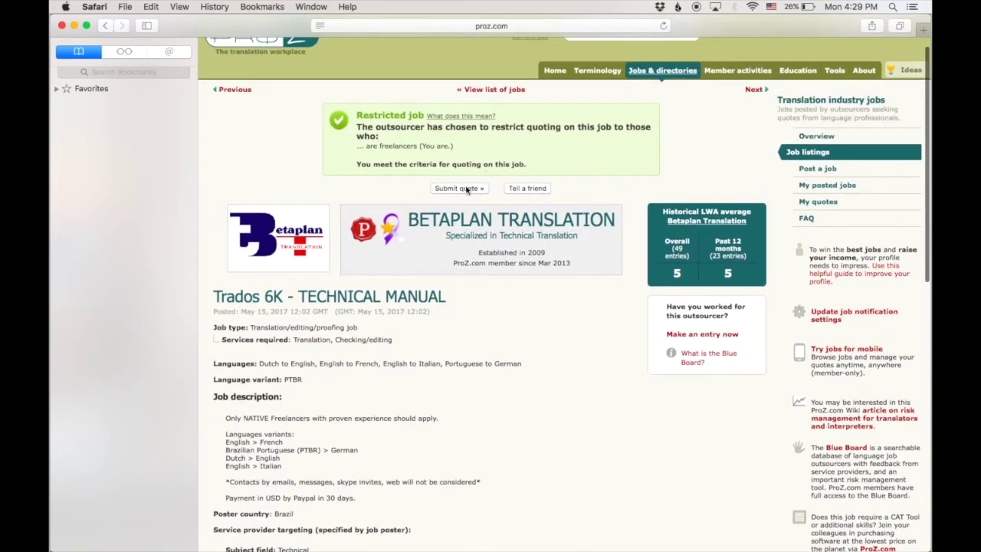
{"action": "left_click", "coordinate": [458, 187]}
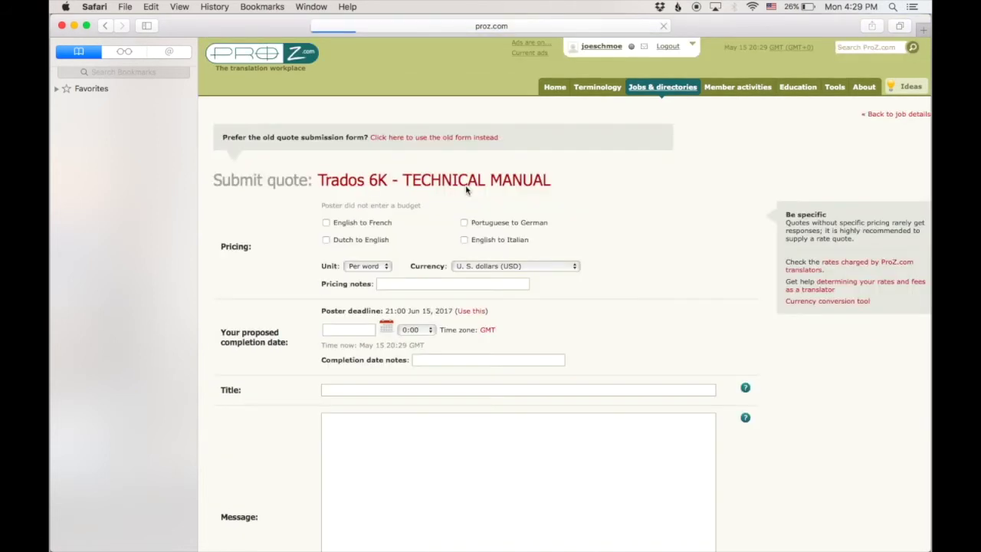
{"action": "left_click", "coordinate": [464, 241]}
{"action": "left_click", "coordinate": [488, 254]}
{"action": "type", "text": "0."}
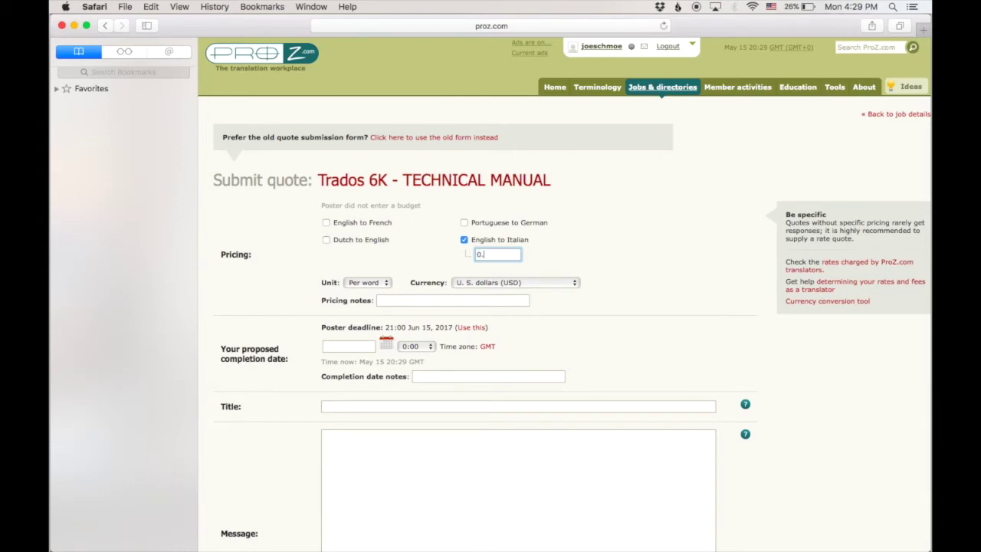
{"action": "type", "text": "07"}
{"action": "left_click", "coordinate": [606, 252]}
Review the pricing unit choices in the quote form, keeping Per word.
{"action": "scroll", "coordinate": [617, 319], "scroll_direction": "down", "scroll_amount": 3}
{"action": "left_click", "coordinate": [384, 220]}
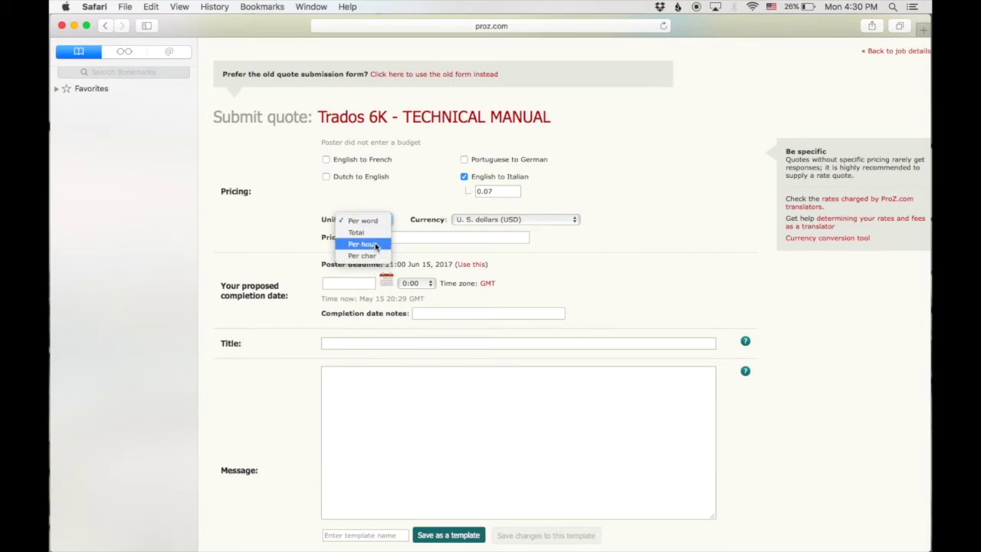
{"action": "left_click", "coordinate": [397, 205]}
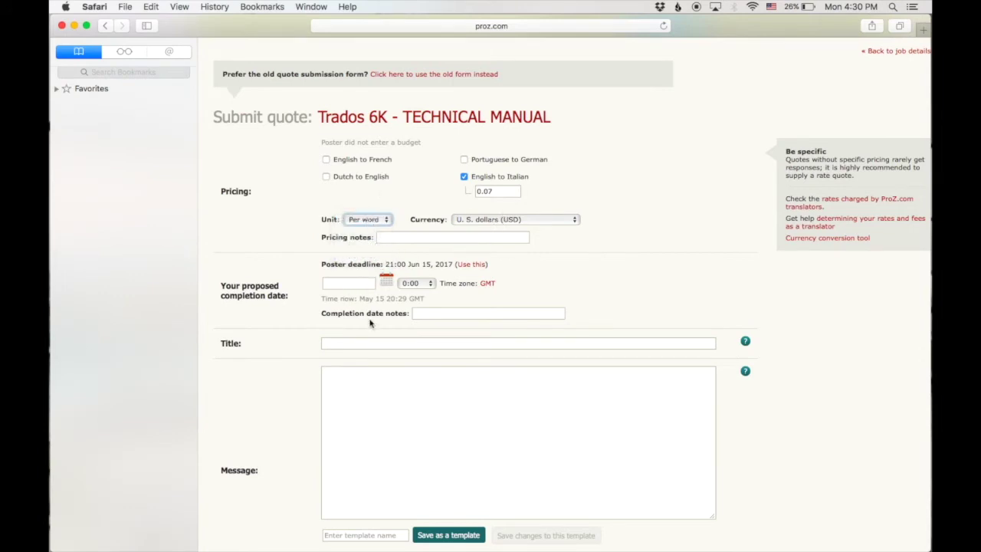
Paste the prepared English-Italian translator introduction, including the rate of USD 0.07 per source word, into the quote message and review it.
{"action": "scroll", "coordinate": [376, 426], "scroll_direction": "down", "scroll_amount": 3}
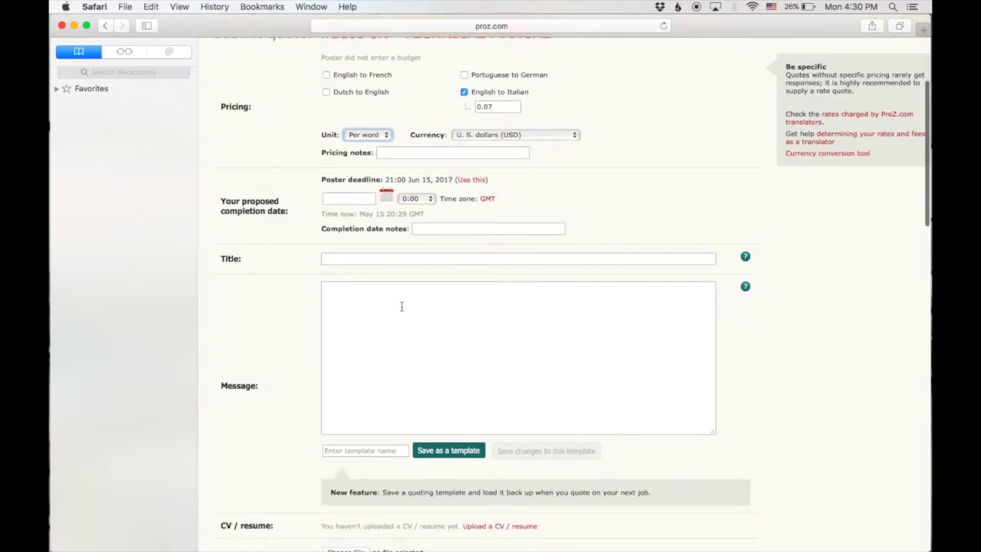
{"action": "left_click", "coordinate": [365, 309]}
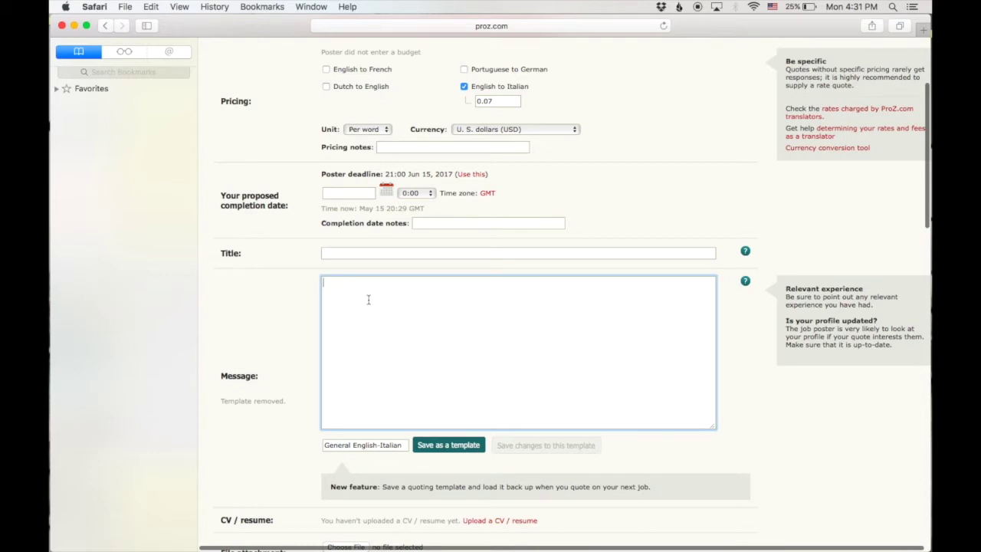
{"action": "key", "text": "super+v"}
{"action": "scroll", "coordinate": [449, 360], "scroll_direction": "up", "scroll_amount": 5}
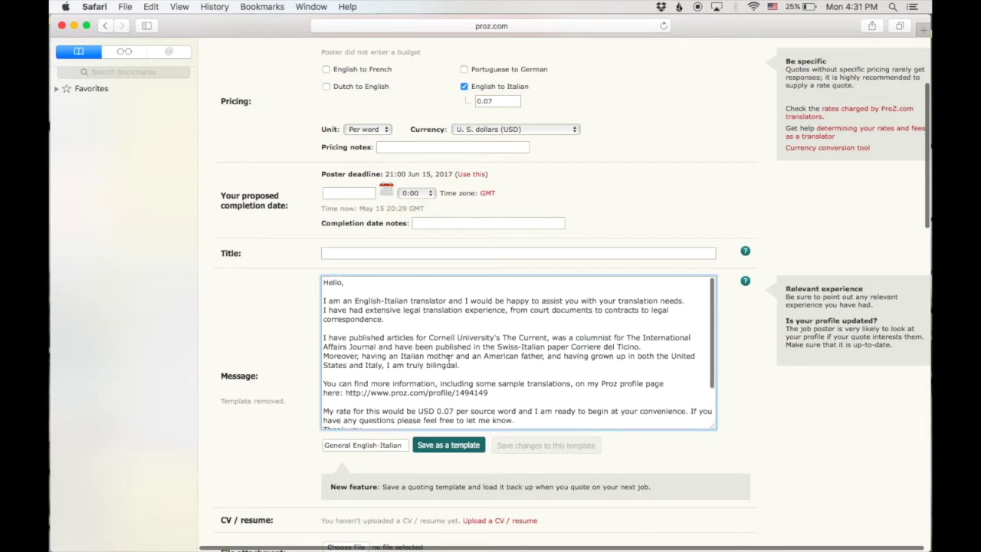
{"action": "scroll", "coordinate": [449, 360], "scroll_direction": "down", "scroll_amount": 1}
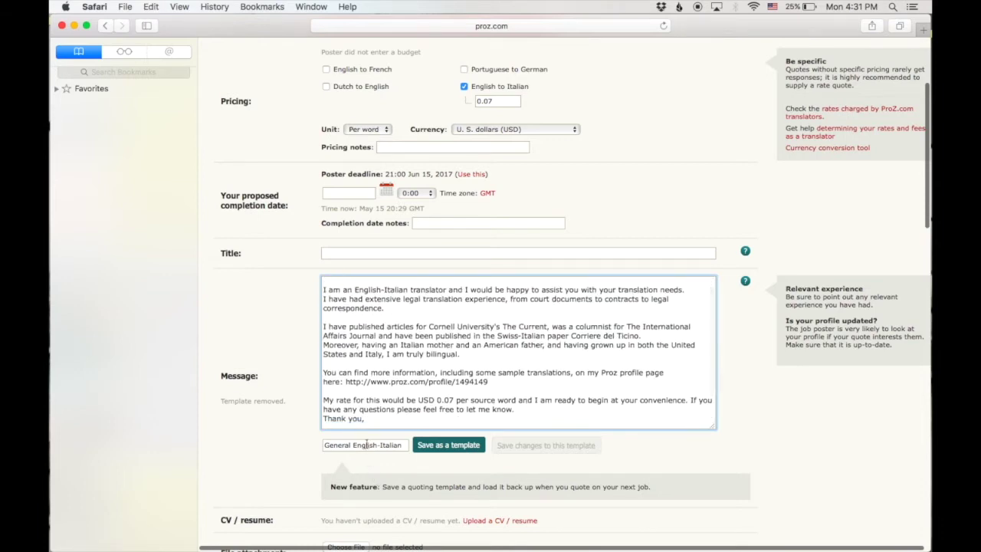
Save the quote message as a template named General English-Italian and load that template into the message.
{"action": "left_click_drag", "start_coordinate": [400, 445], "coordinate": [324, 445]}
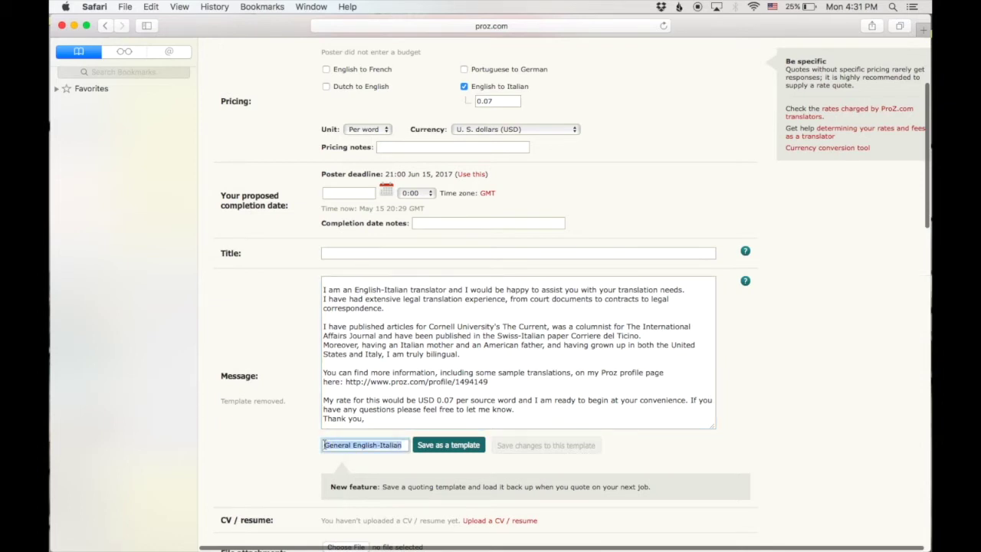
{"action": "type", "text": "Ge"}
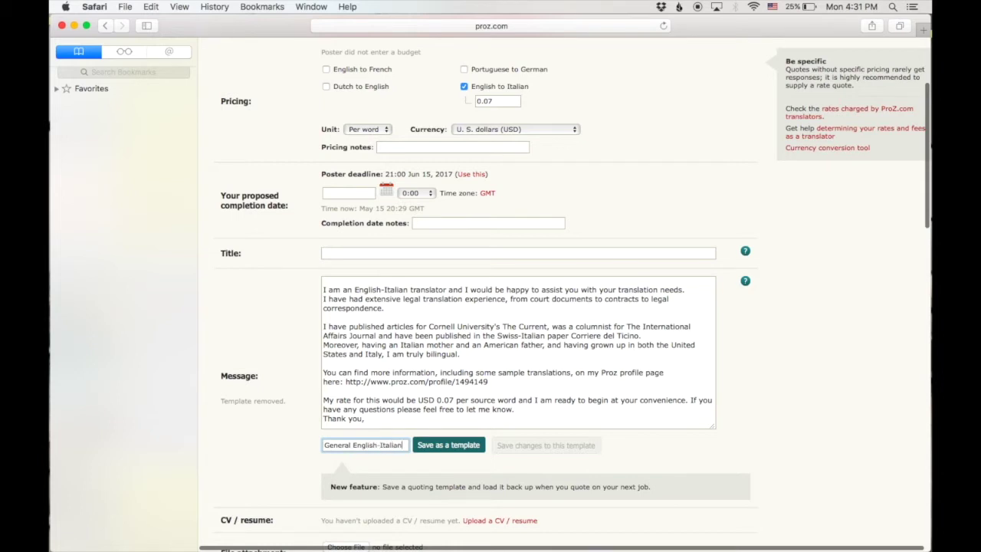
{"action": "key", "text": "Return"}
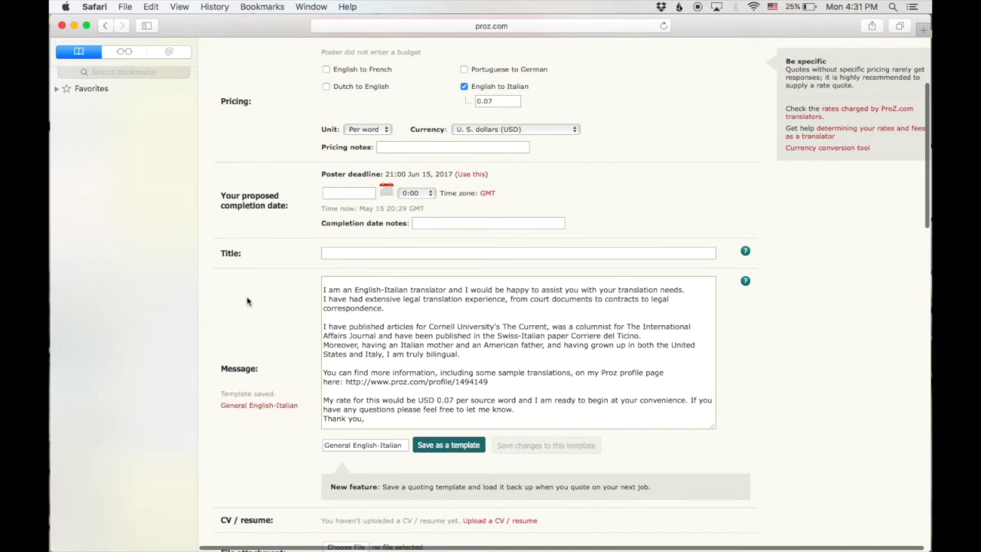
{"action": "mouse_move", "coordinate": [244, 411]}
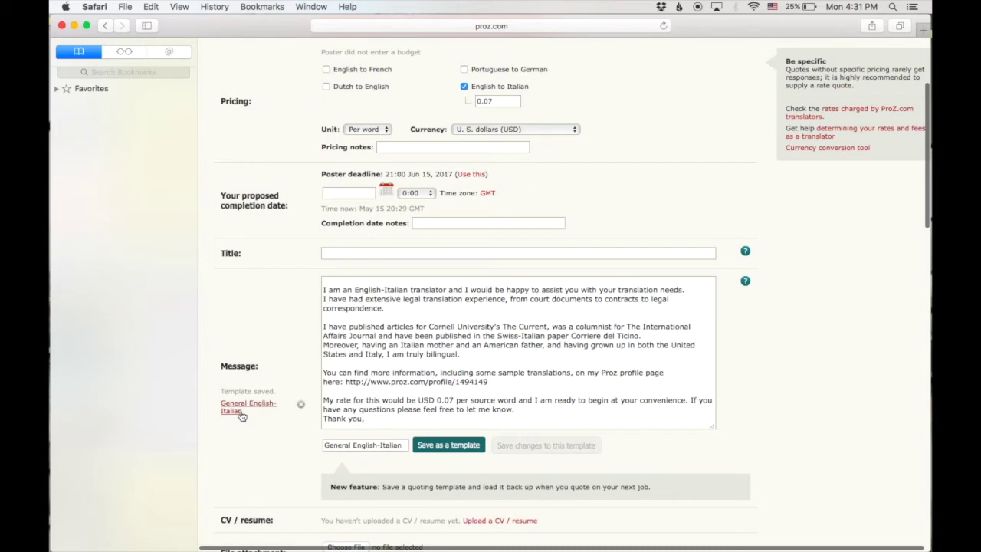
{"action": "left_click", "coordinate": [242, 414]}
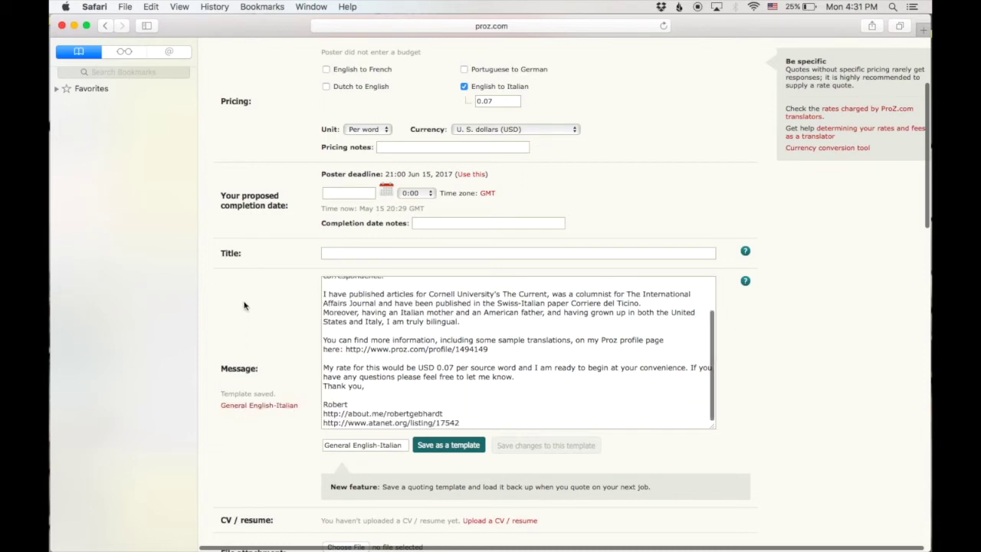
Review the rest of the quote form, open the wallet deposit purchase from the quote fee in a new tab, check its price, and close it.
{"action": "scroll", "coordinate": [445, 341], "scroll_direction": "down", "scroll_amount": 5}
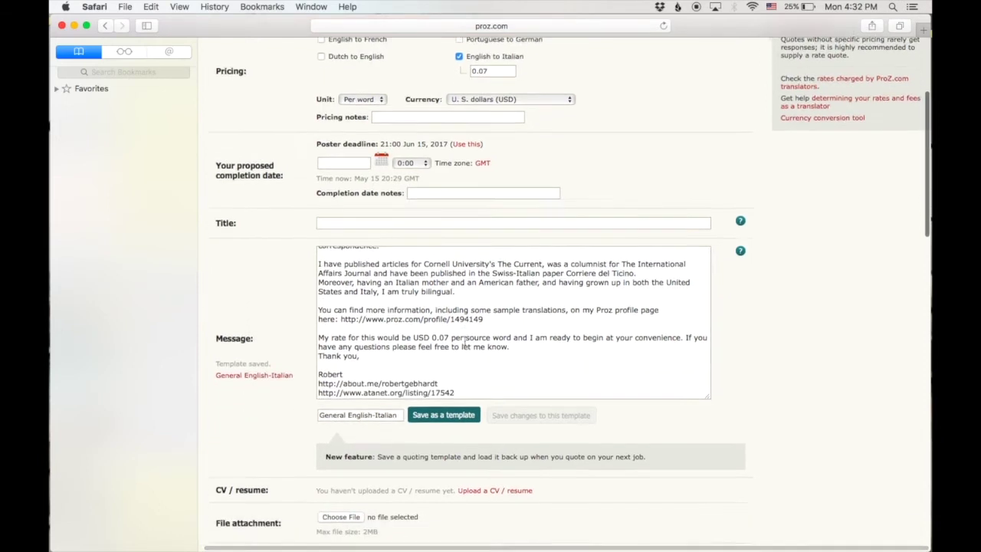
{"action": "scroll", "coordinate": [464, 345], "scroll_direction": "down", "scroll_amount": 3}
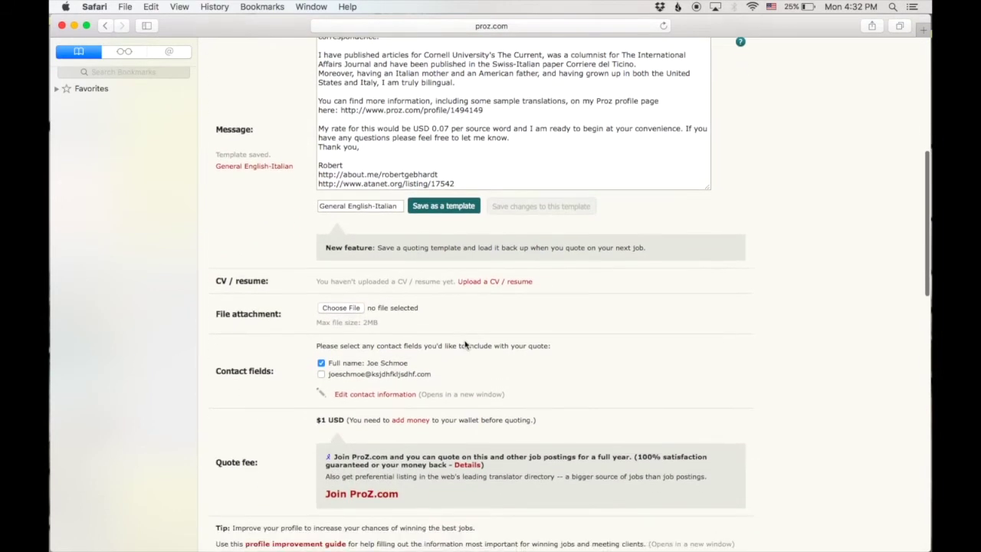
{"action": "scroll", "coordinate": [465, 345], "scroll_direction": "down", "scroll_amount": 5}
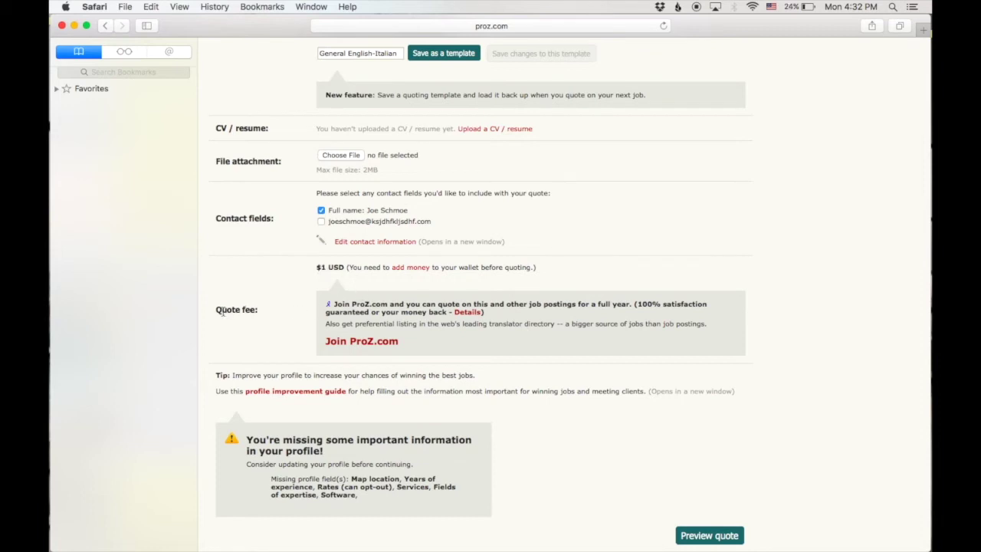
{"action": "scroll", "coordinate": [271, 317], "scroll_direction": "down", "scroll_amount": 1}
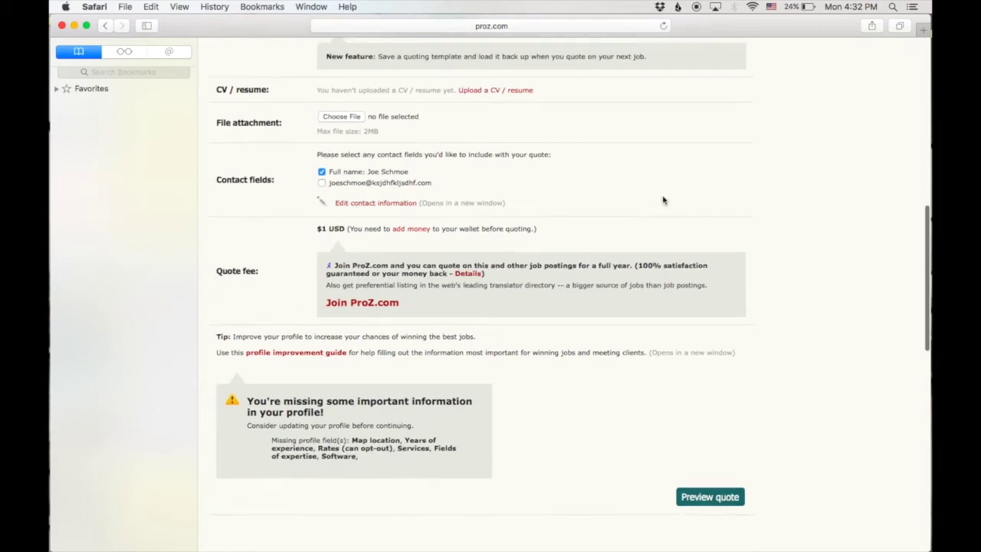
{"action": "right_click", "coordinate": [412, 225]}
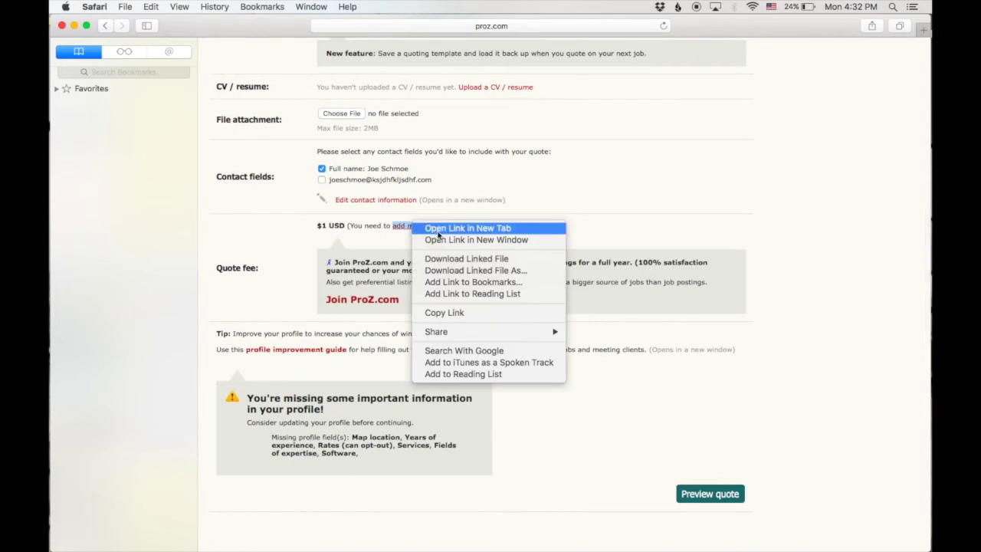
{"action": "left_click", "coordinate": [452, 227]}
{"action": "left_click", "coordinate": [636, 44]}
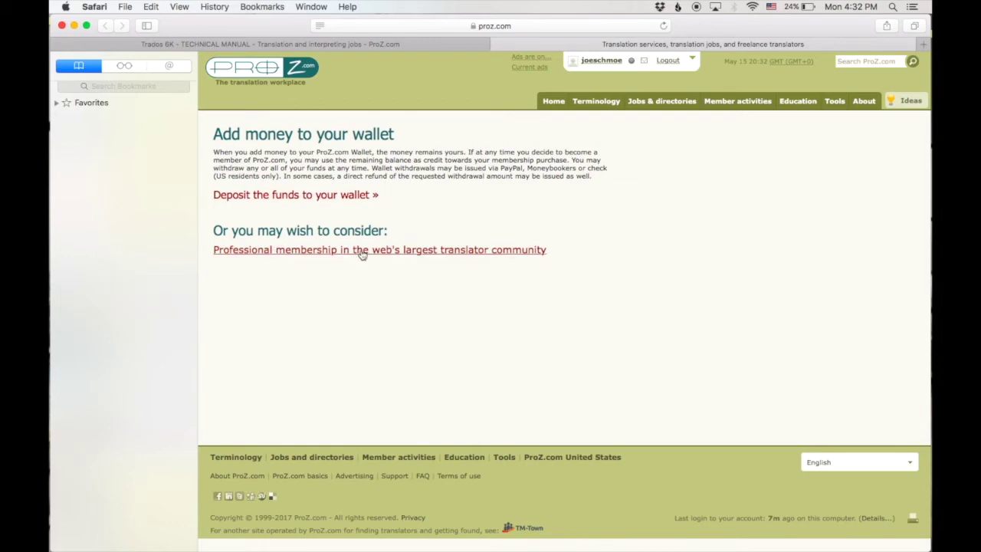
{"action": "left_click", "coordinate": [309, 196]}
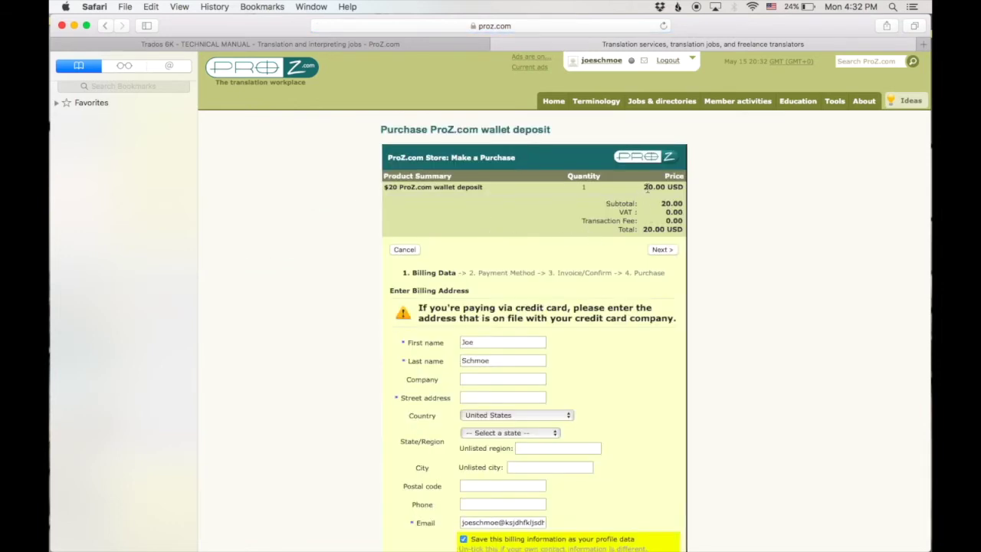
{"action": "left_click_drag", "start_coordinate": [646, 189], "coordinate": [670, 188]}
{"action": "left_click", "coordinate": [498, 45]}
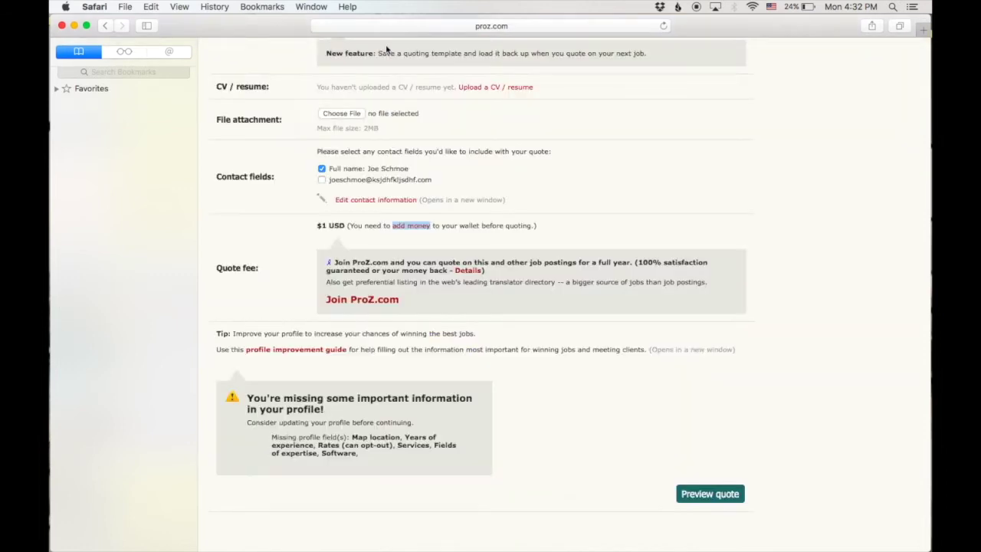
{"action": "scroll", "coordinate": [634, 394], "scroll_direction": "down", "scroll_amount": 2}
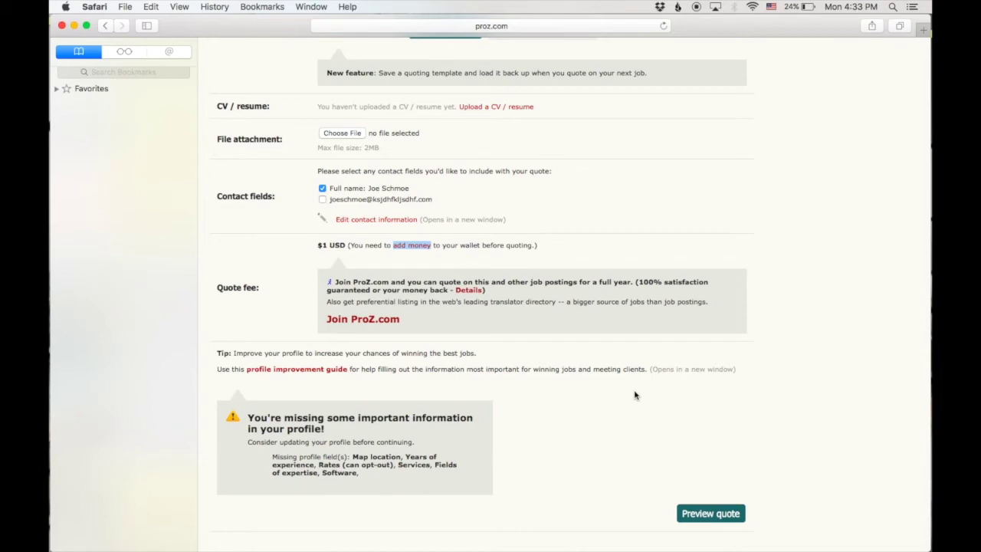
Return to the job listings and compare how many quotes the open postings have received, including the Trados 6K job.
{"action": "scroll", "coordinate": [634, 394], "scroll_direction": "up", "scroll_amount": 10}
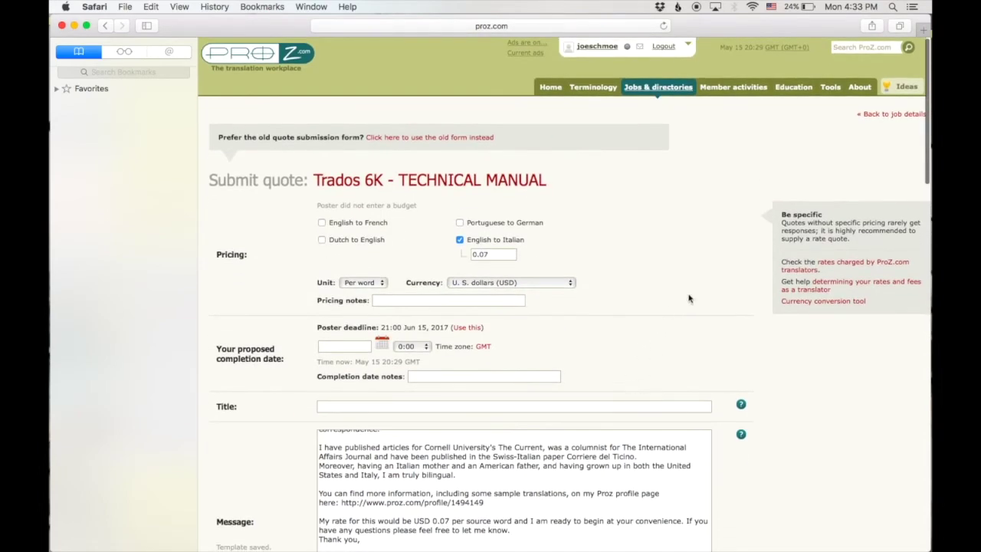
{"action": "mouse_move", "coordinate": [674, 95]}
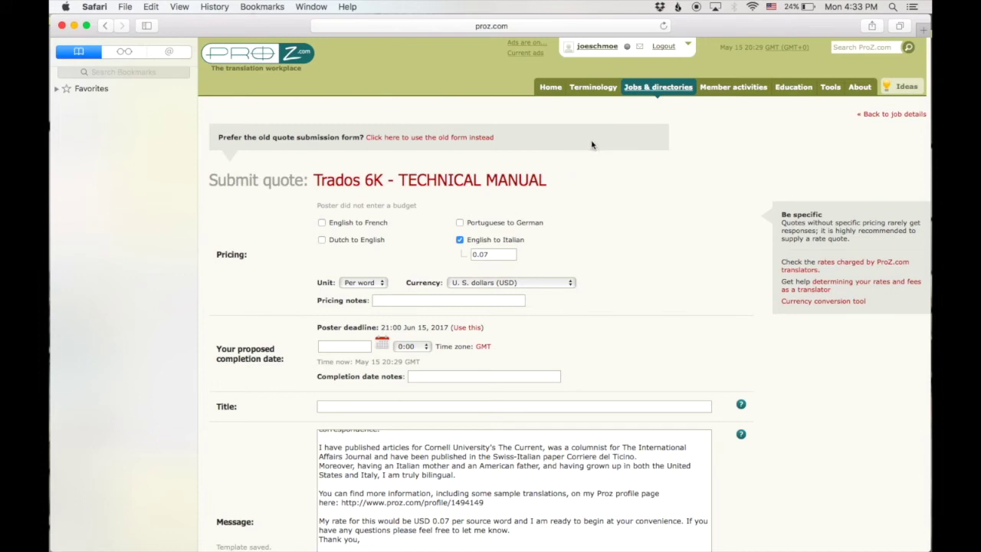
{"action": "left_click", "coordinate": [666, 86]}
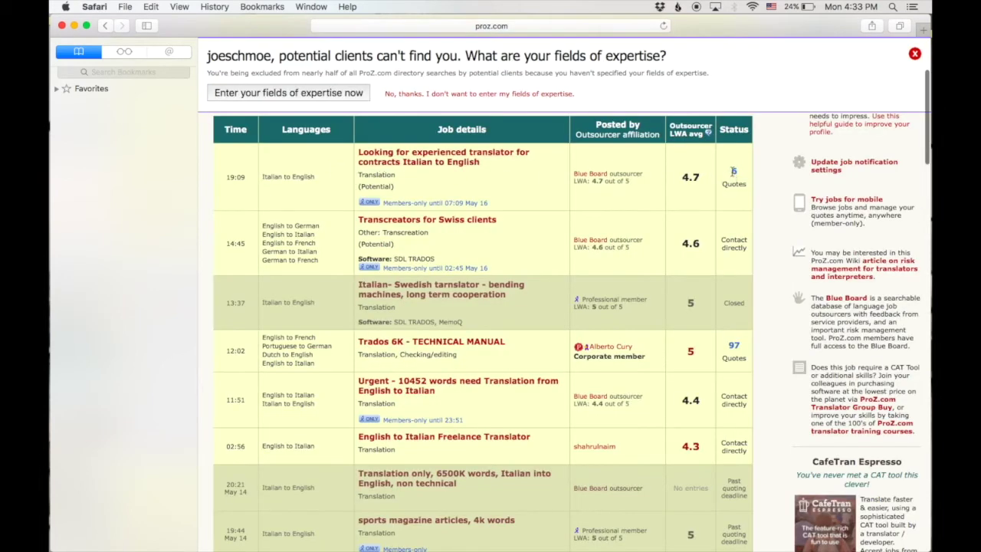
{"action": "double_click", "coordinate": [734, 346]}
{"action": "left_click", "coordinate": [743, 346]}
{"action": "scroll", "coordinate": [743, 347], "scroll_direction": "down", "scroll_amount": 5}
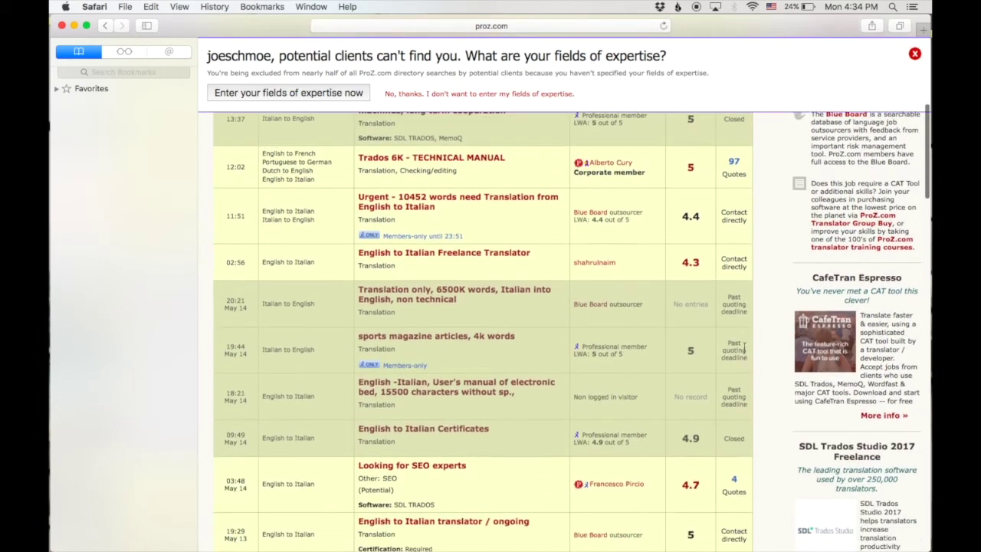
{"action": "scroll", "coordinate": [743, 349], "scroll_direction": "down", "scroll_amount": 5}
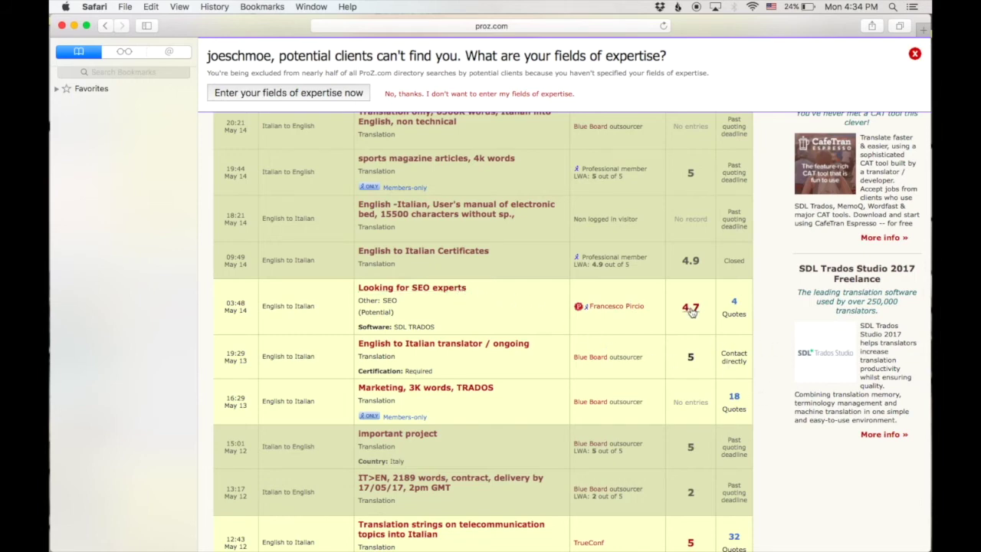
{"action": "scroll", "coordinate": [691, 309], "scroll_direction": "up", "scroll_amount": 5}
{"action": "scroll", "coordinate": [689, 313], "scroll_direction": "down", "scroll_amount": 5}
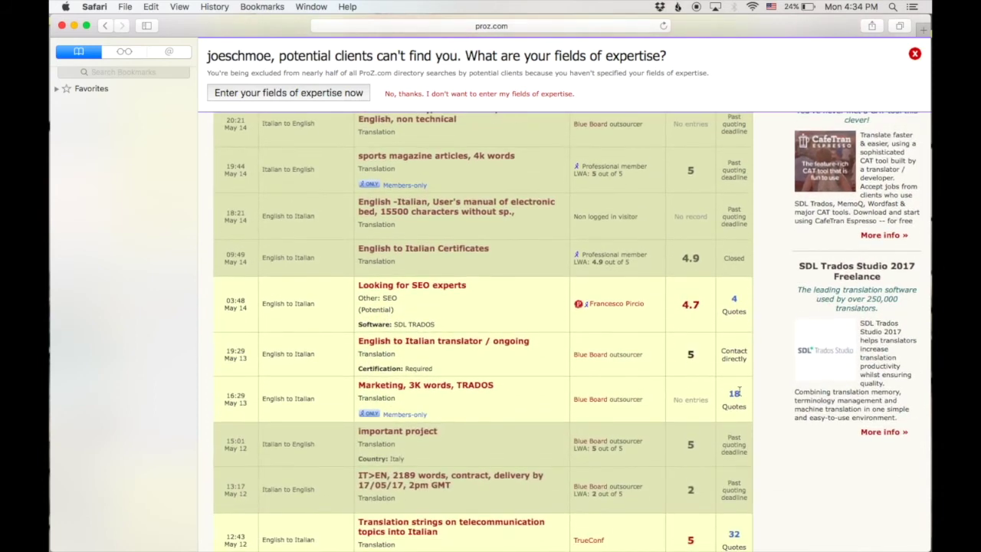
{"action": "scroll", "coordinate": [738, 393], "scroll_direction": "down", "scroll_amount": 5}
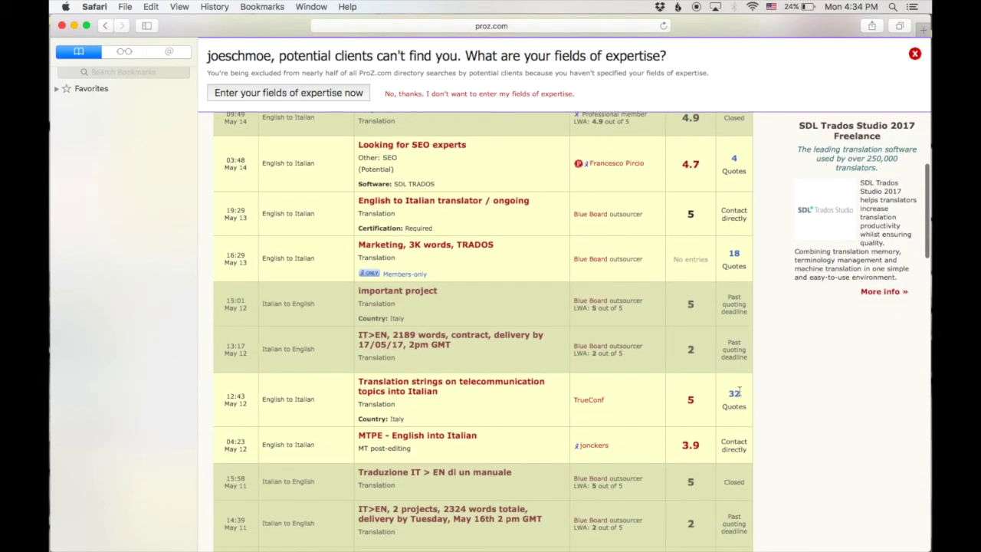
{"action": "scroll", "coordinate": [741, 464], "scroll_direction": "down", "scroll_amount": 3}
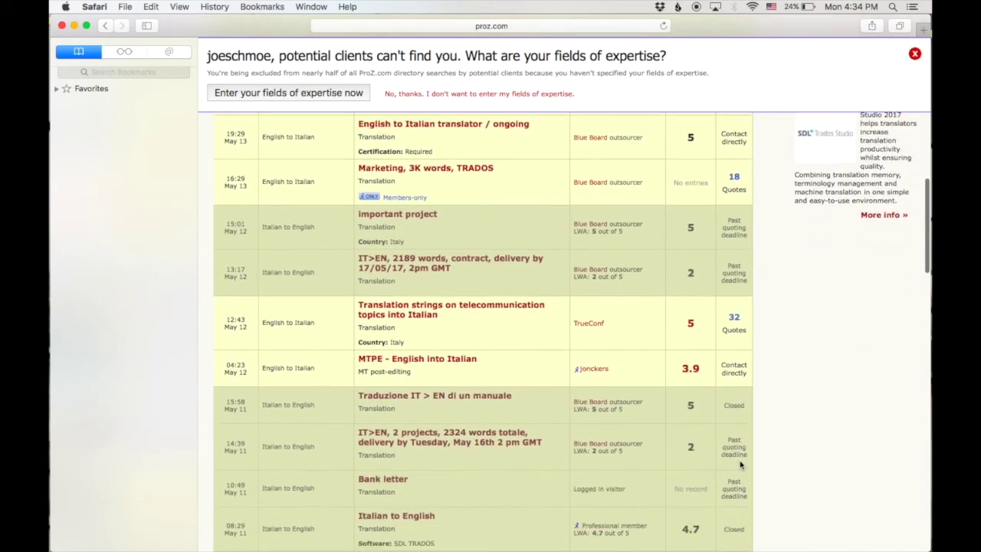
{"action": "scroll", "coordinate": [740, 464], "scroll_direction": "up", "scroll_amount": 20}
Open the account upgrade page, compare the membership packages, and start purchasing the Standard package.
{"action": "mouse_move", "coordinate": [607, 49]}
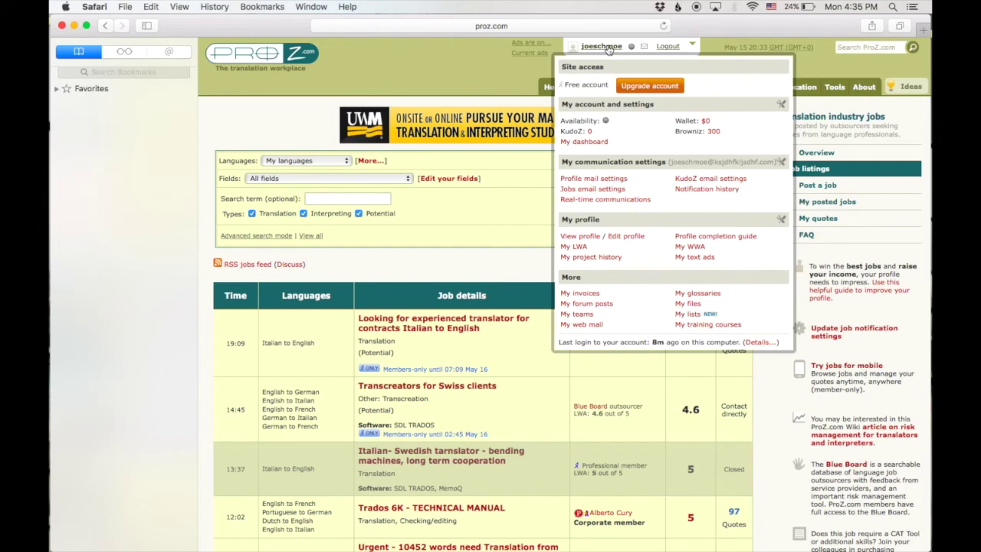
{"action": "left_click", "coordinate": [633, 90]}
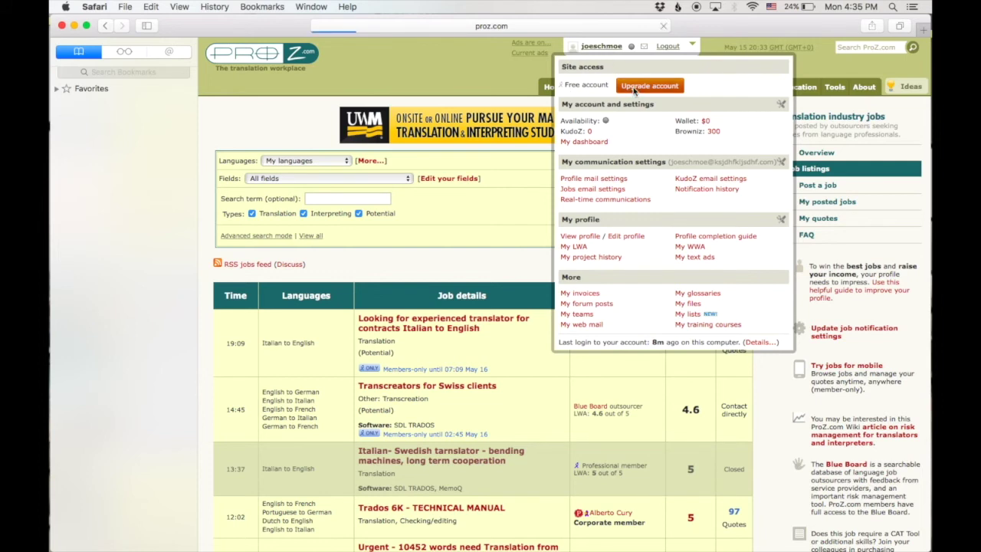
{"action": "scroll", "coordinate": [502, 335], "scroll_direction": "down", "scroll_amount": 10}
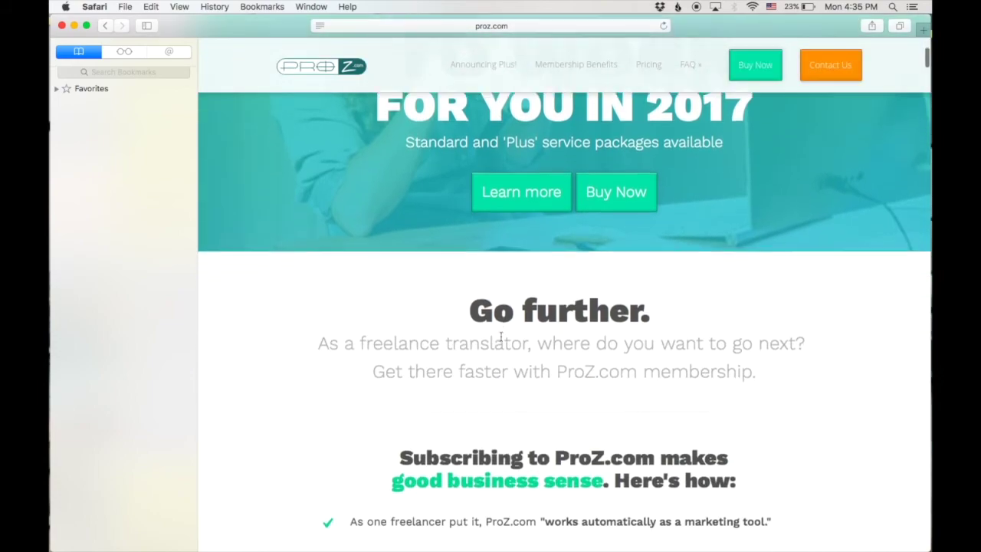
{"action": "scroll", "coordinate": [502, 340], "scroll_direction": "down", "scroll_amount": 15}
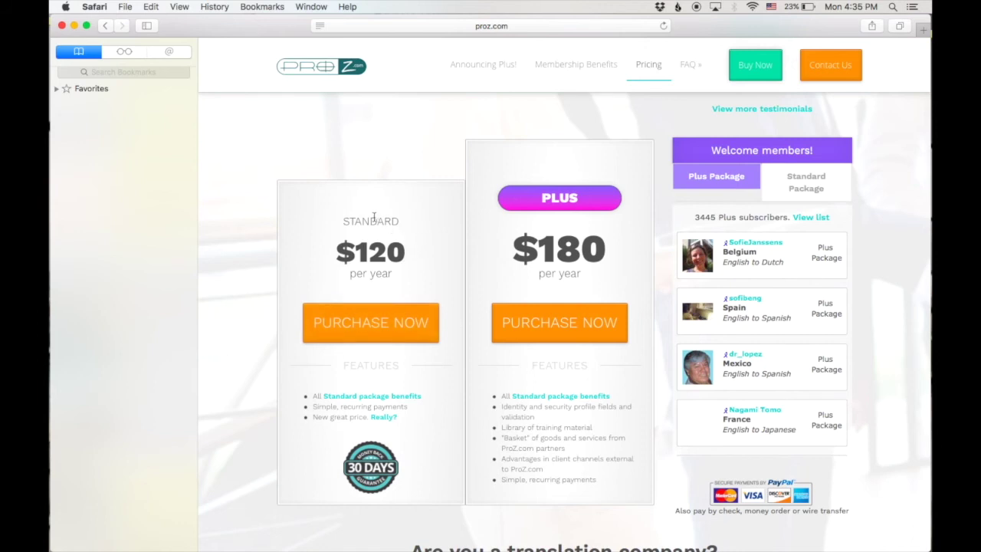
{"action": "left_click", "coordinate": [375, 324]}
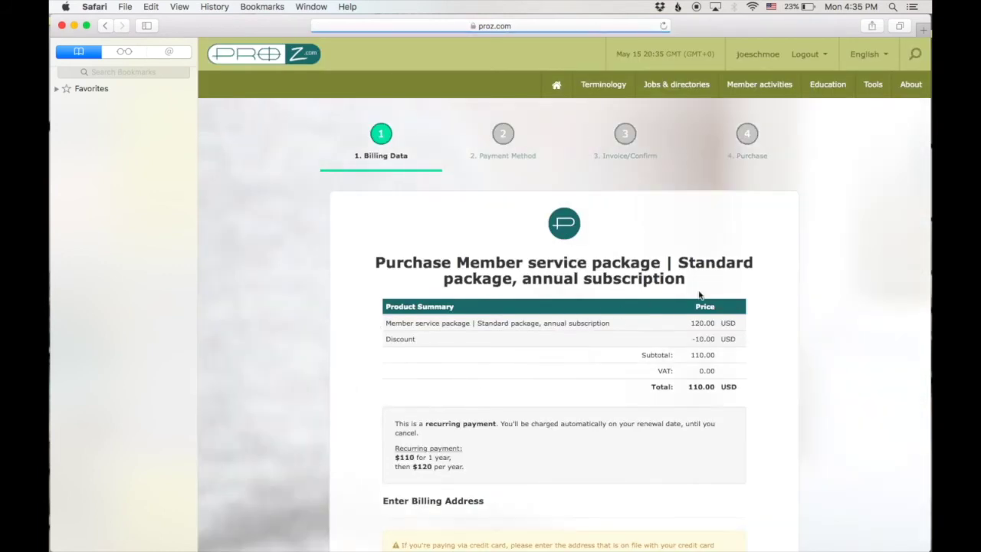
Check the discount, subtotal and recurring payment terms of the Standard package annual subscription.
{"action": "scroll", "coordinate": [699, 295], "scroll_direction": "down", "scroll_amount": 2}
{"action": "left_click_drag", "start_coordinate": [692, 274], "coordinate": [710, 277]}
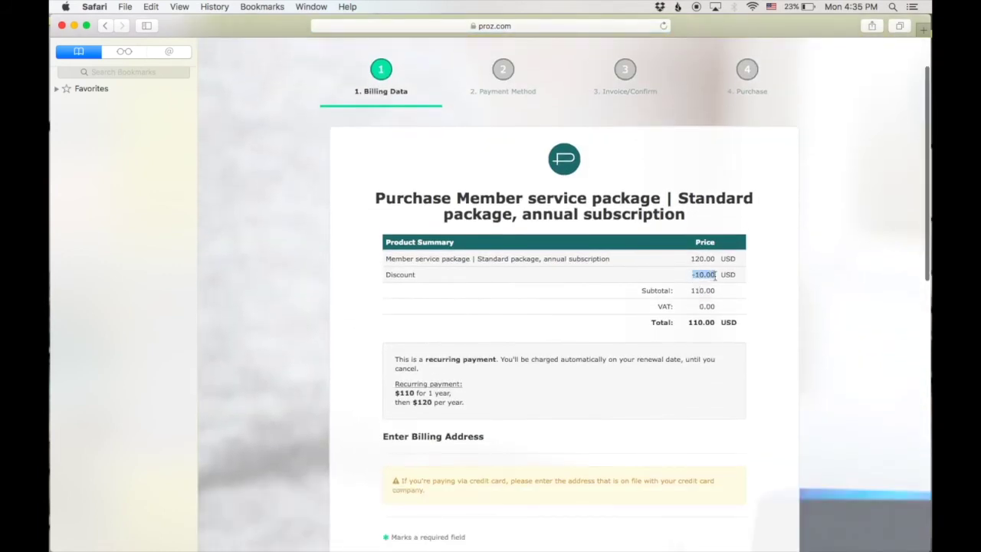
{"action": "left_click_drag", "start_coordinate": [693, 291], "coordinate": [720, 291]}
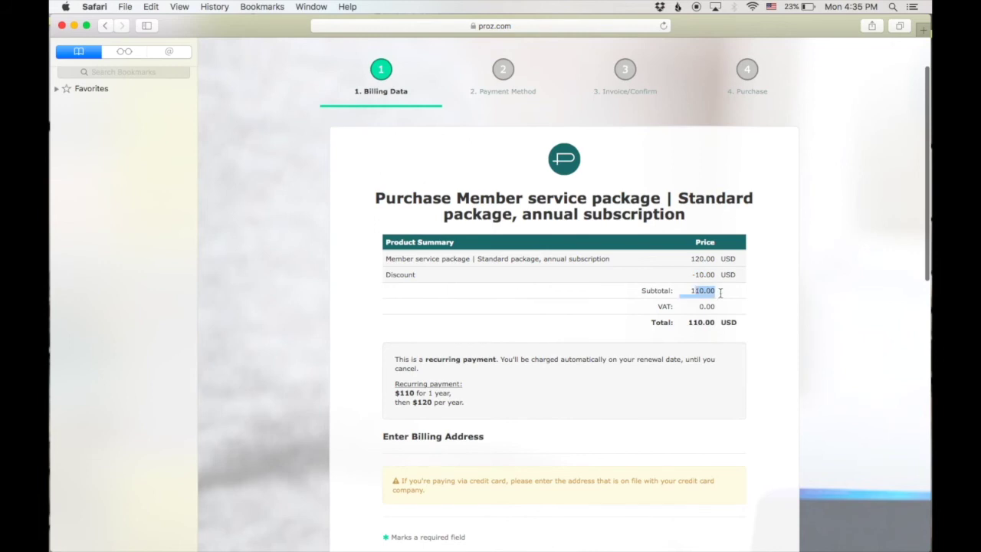
{"action": "left_click", "coordinate": [721, 292]}
{"action": "scroll", "coordinate": [709, 322], "scroll_direction": "down", "scroll_amount": 2}
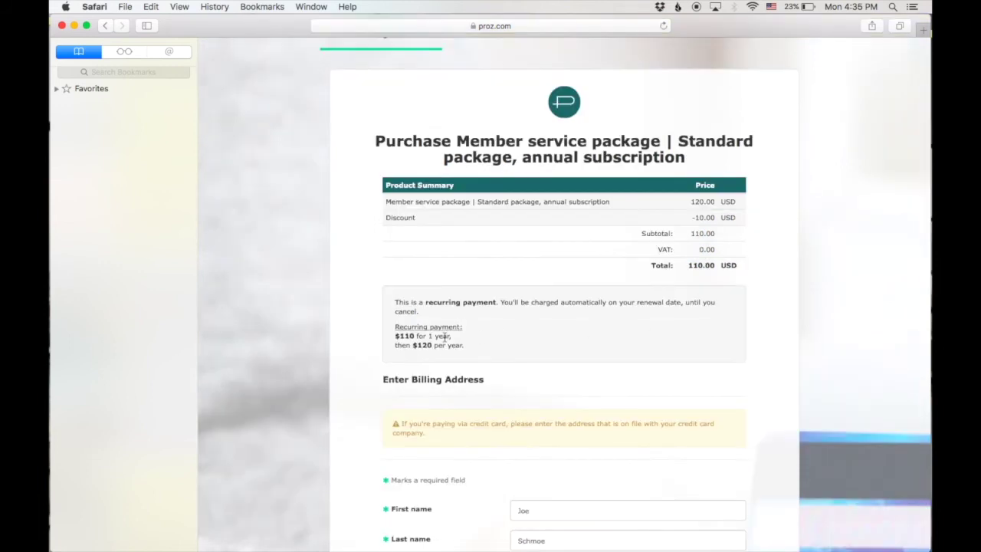
{"action": "left_click_drag", "start_coordinate": [396, 335], "coordinate": [463, 346]}
{"action": "left_click", "coordinate": [469, 345]}
{"action": "scroll", "coordinate": [577, 346], "scroll_direction": "up", "scroll_amount": 2}
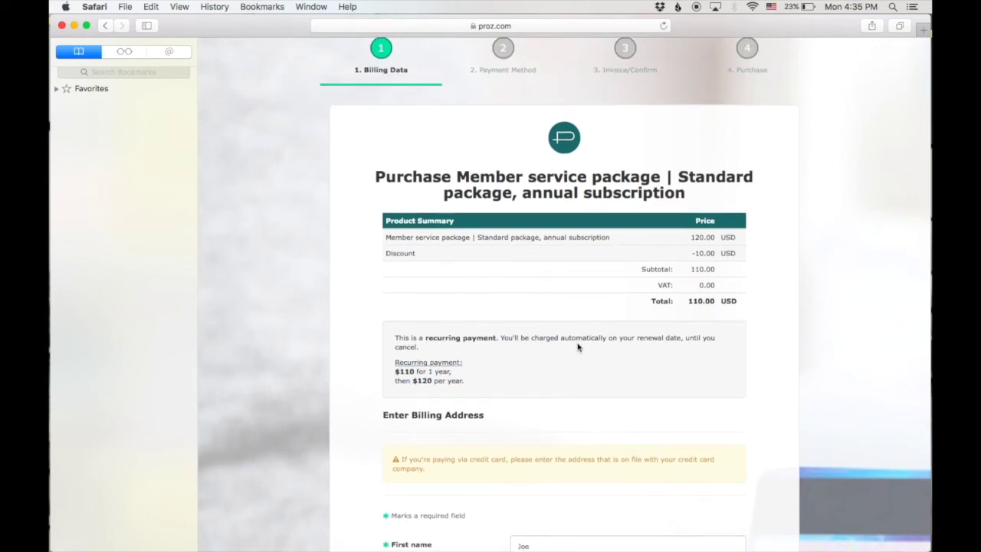
Look through the billing address form down to the VAT number field and return to the product summary.
{"action": "scroll", "coordinate": [578, 347], "scroll_direction": "down", "scroll_amount": 3}
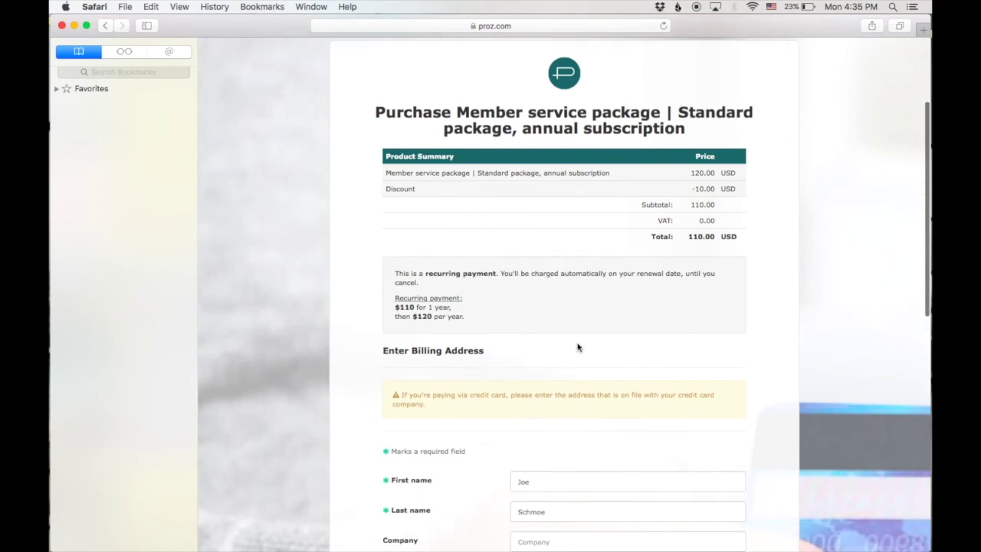
{"action": "scroll", "coordinate": [578, 347], "scroll_direction": "down", "scroll_amount": 3}
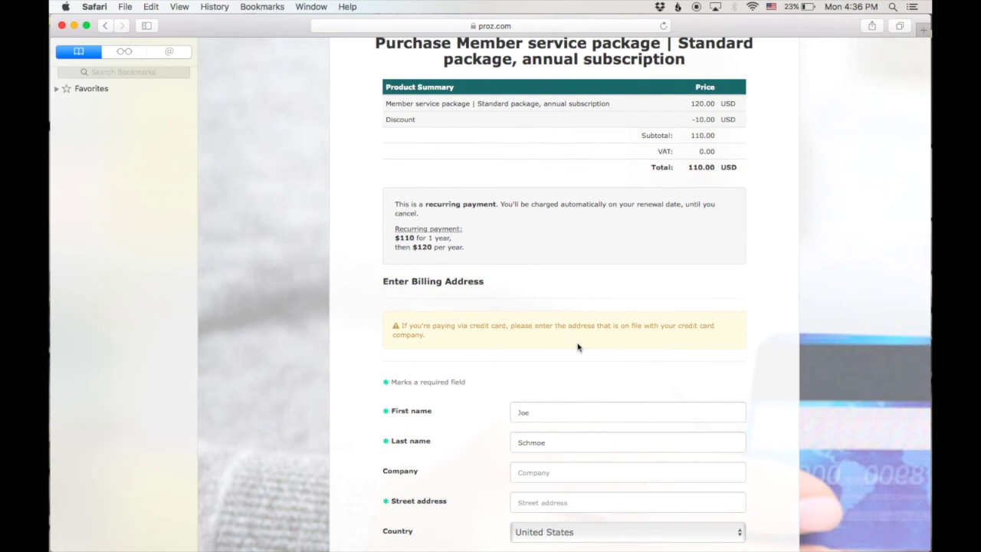
{"action": "scroll", "coordinate": [578, 346], "scroll_direction": "up", "scroll_amount": 8}
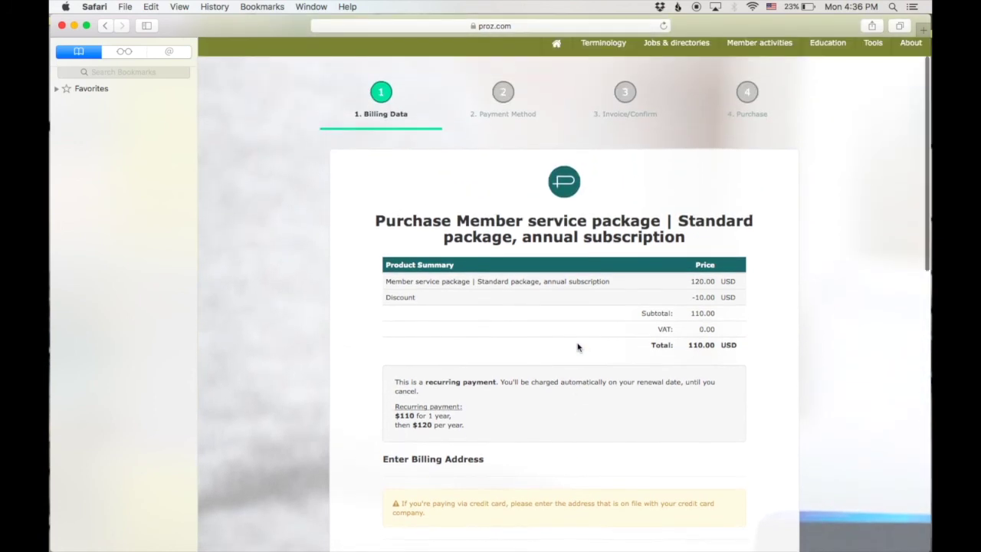
{"action": "scroll", "coordinate": [578, 347], "scroll_direction": "down", "scroll_amount": 14}
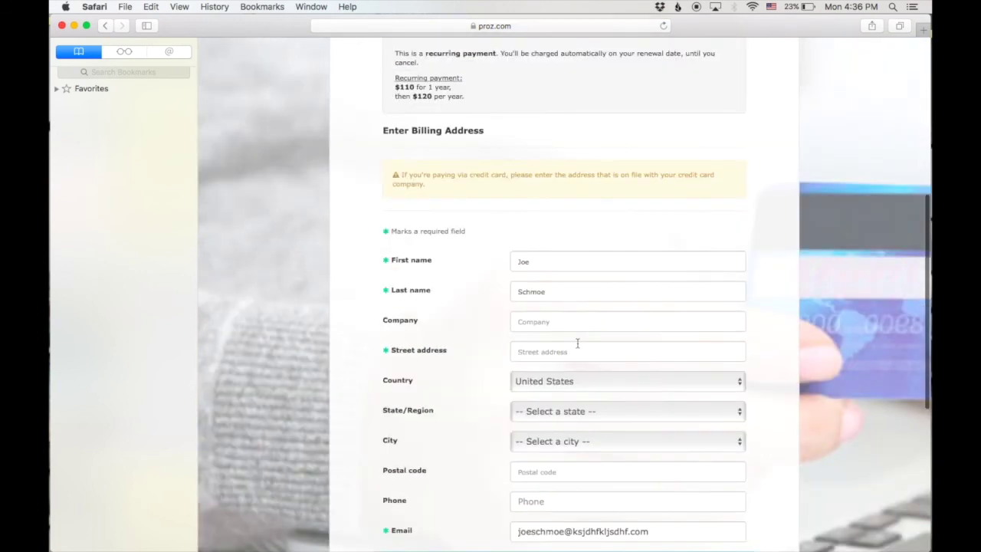
{"action": "scroll", "coordinate": [578, 345], "scroll_direction": "down", "scroll_amount": 12}
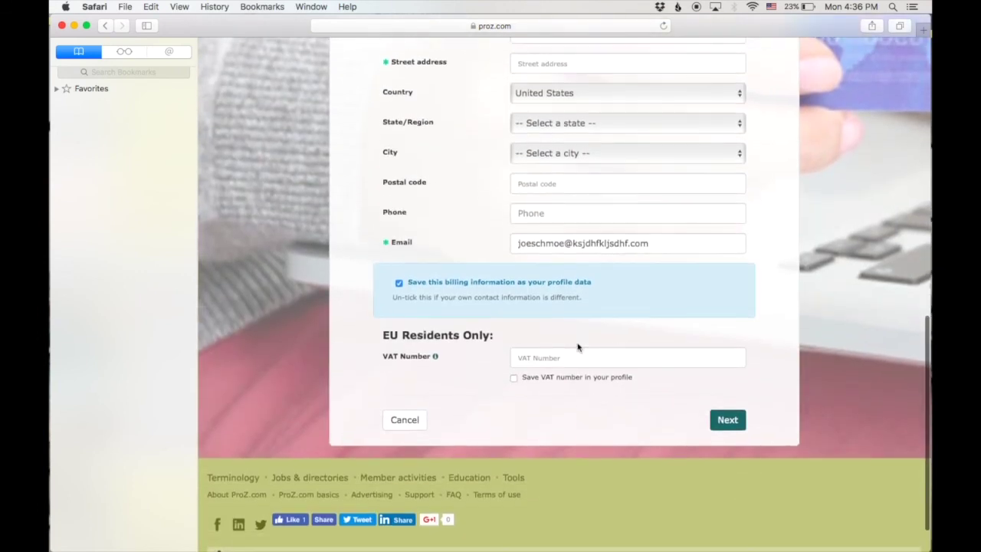
{"action": "scroll", "coordinate": [578, 346], "scroll_direction": "up", "scroll_amount": 20}
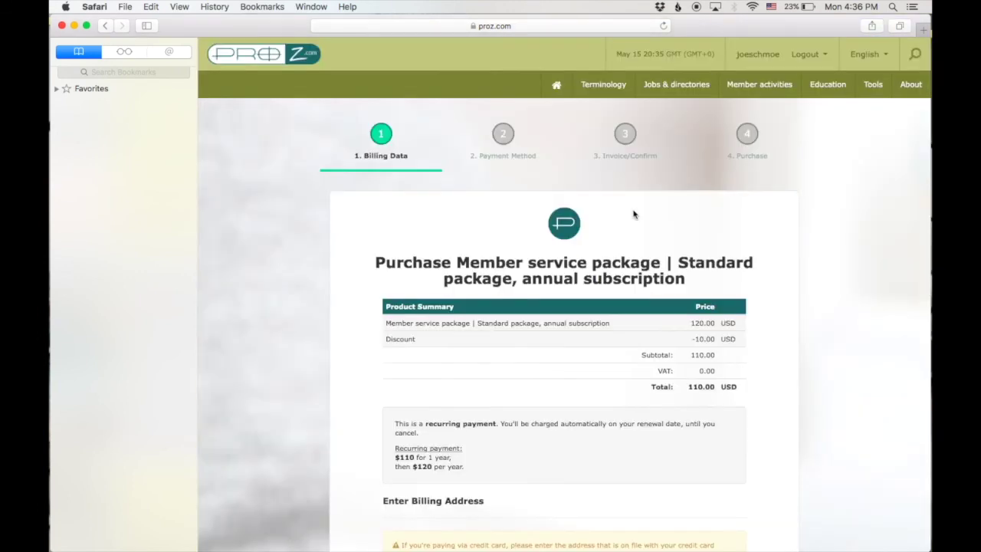